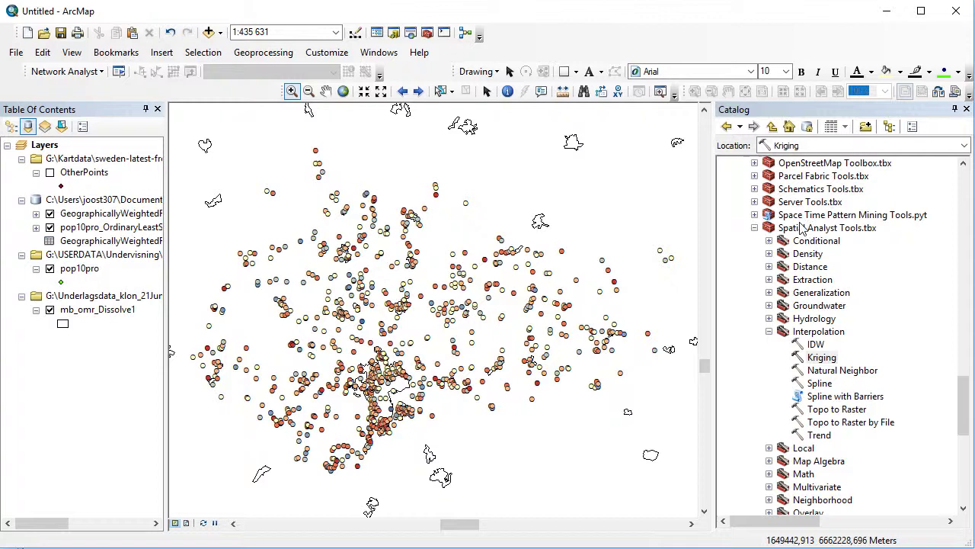
# Locate the IDW, Kriging and Natural Neighbor tools under Interpolation and switch on OtherPoints
pyautogui.click(827, 332)
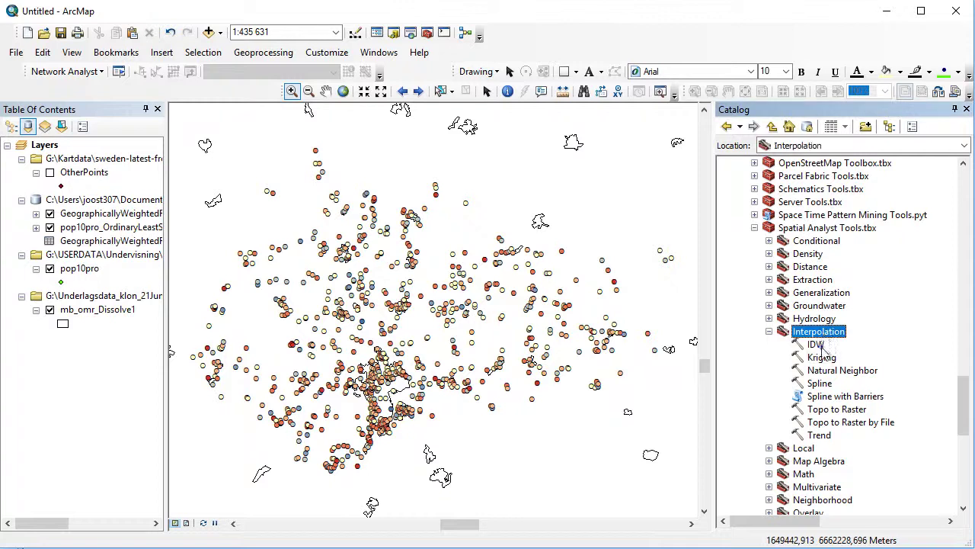
pyautogui.click(823, 345)
pyautogui.click(827, 356)
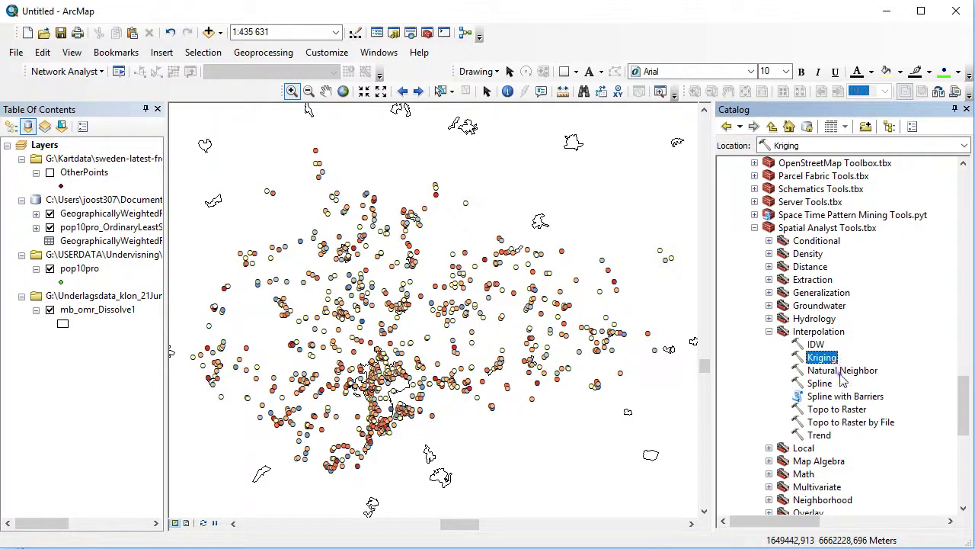
pyautogui.click(842, 376)
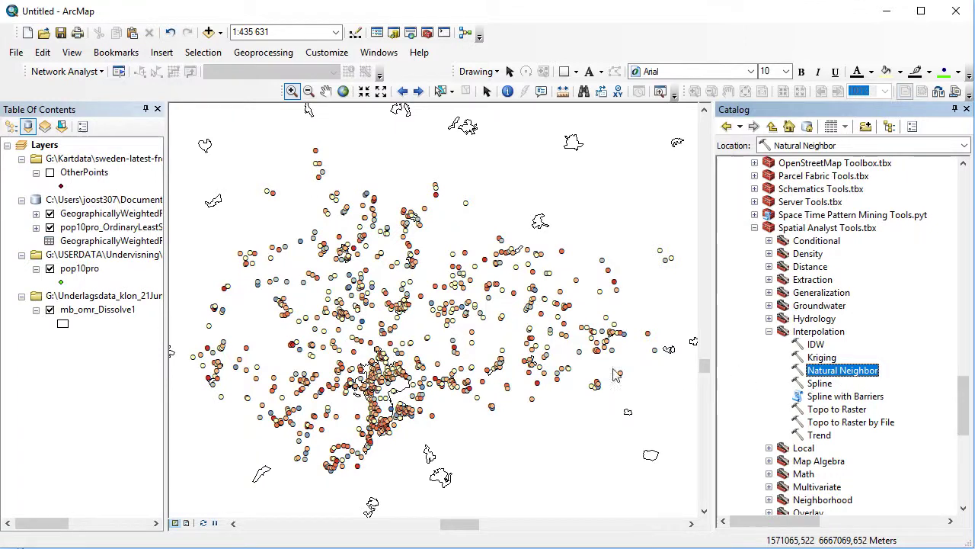
pyautogui.click(49, 173)
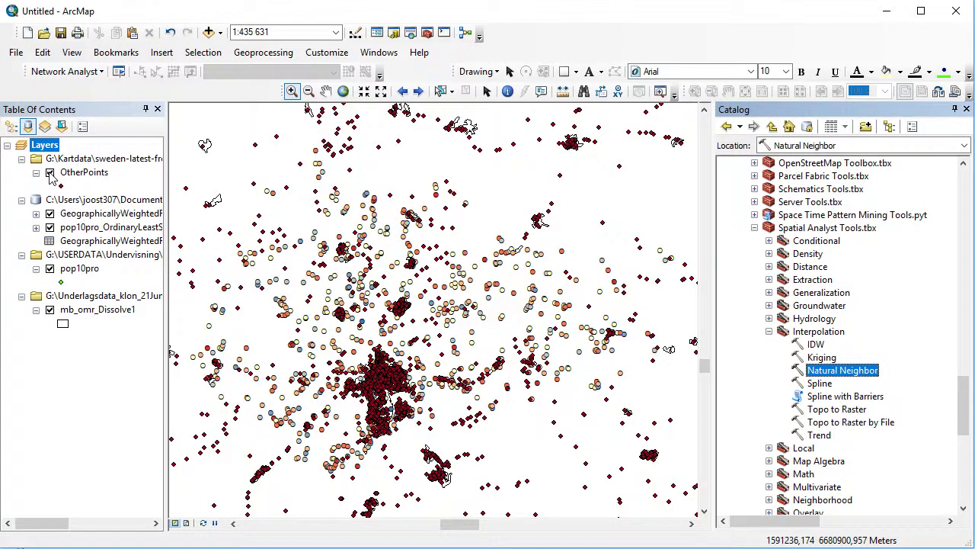
# Hide the OtherPoints layer and remove it from the map
pyautogui.click(50, 173)
pyautogui.rightClick(89, 178)
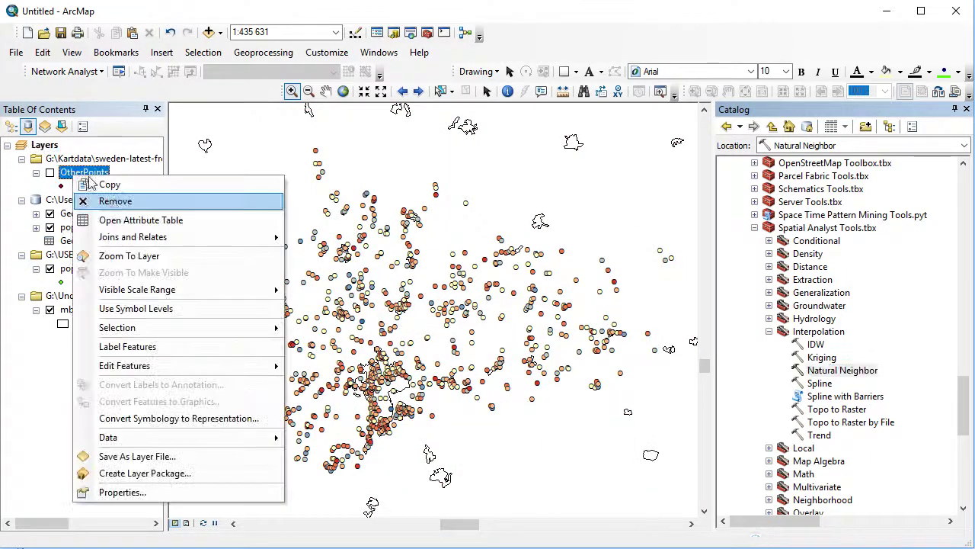
pyautogui.click(113, 202)
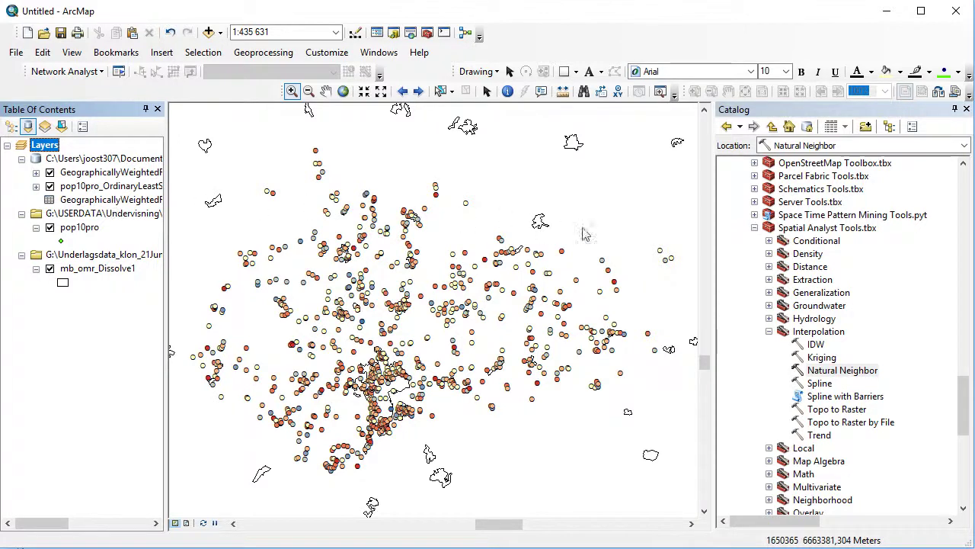
pyautogui.click(815, 345)
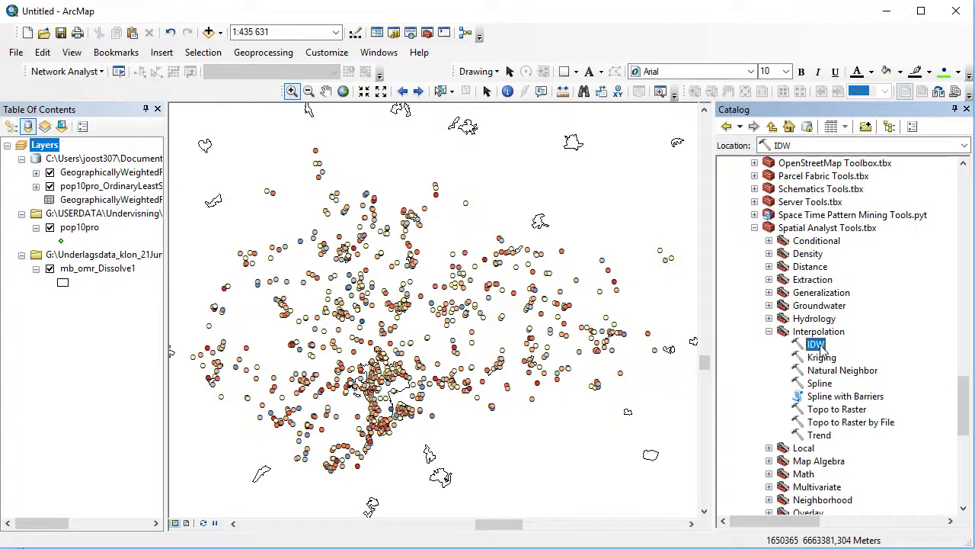
pyautogui.doubleClick(822, 358)
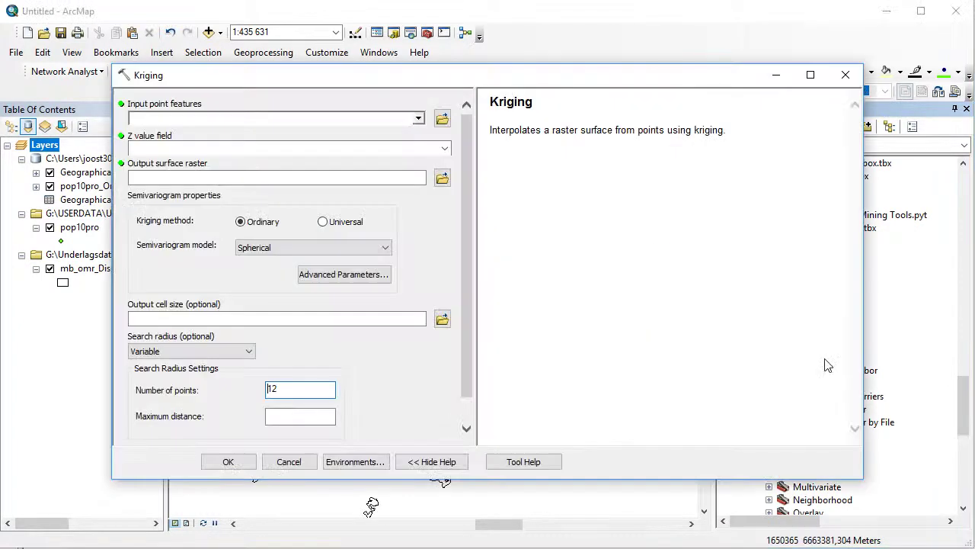
pyautogui.click(527, 462)
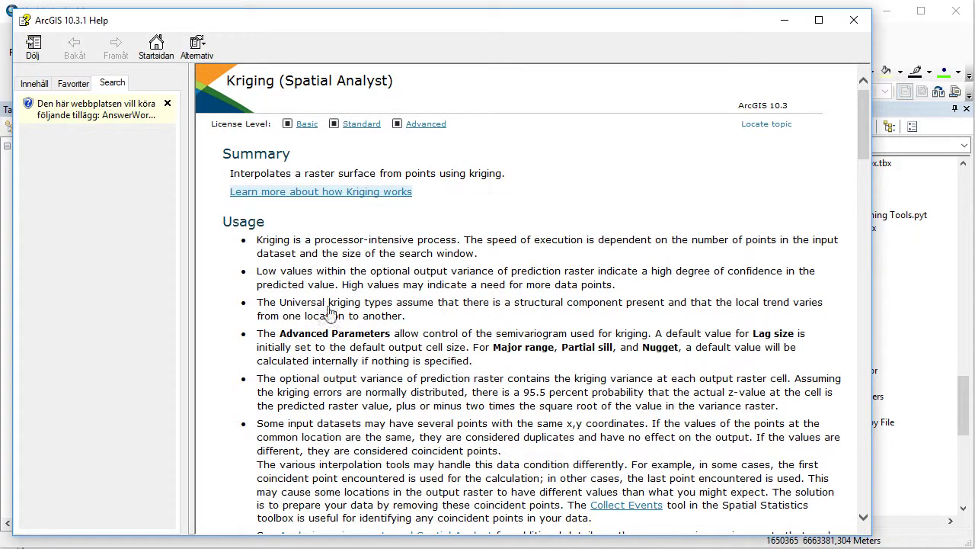
pyautogui.click(317, 192)
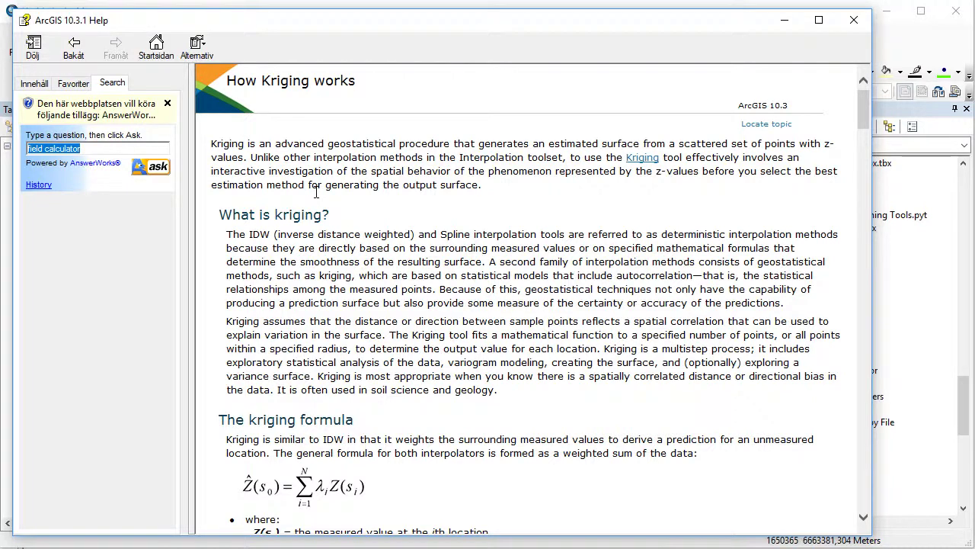
pyautogui.doubleClick(675, 232)
pyautogui.doubleClick(762, 234)
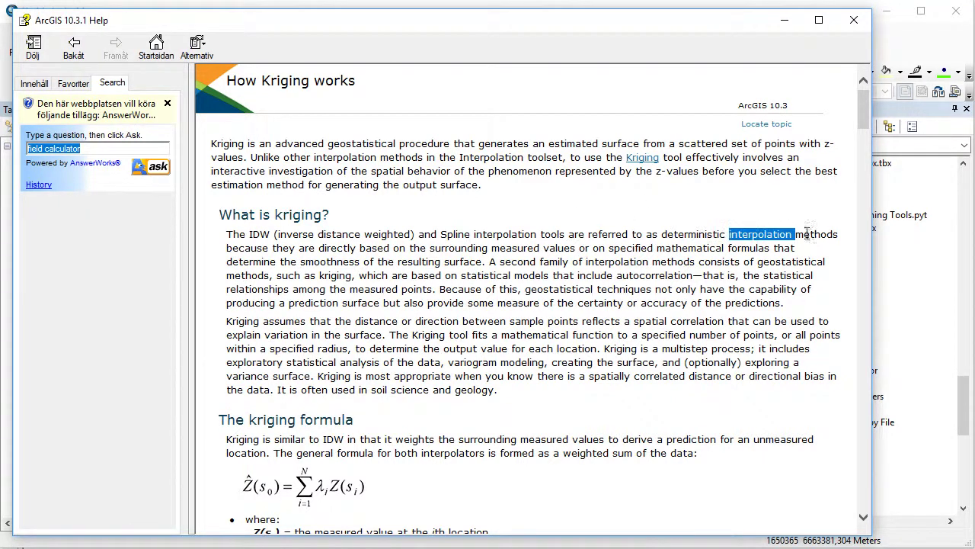
pyautogui.doubleClick(809, 234)
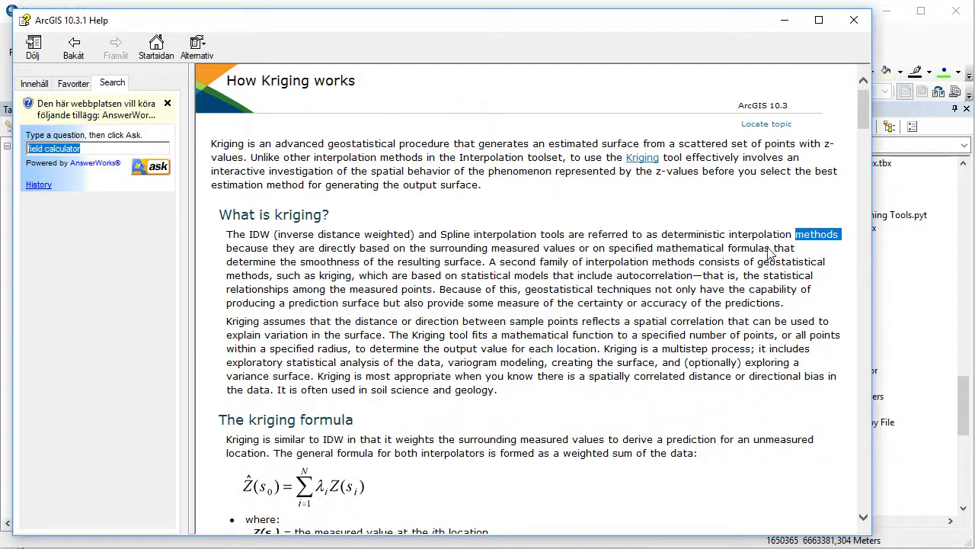
pyautogui.doubleClick(766, 290)
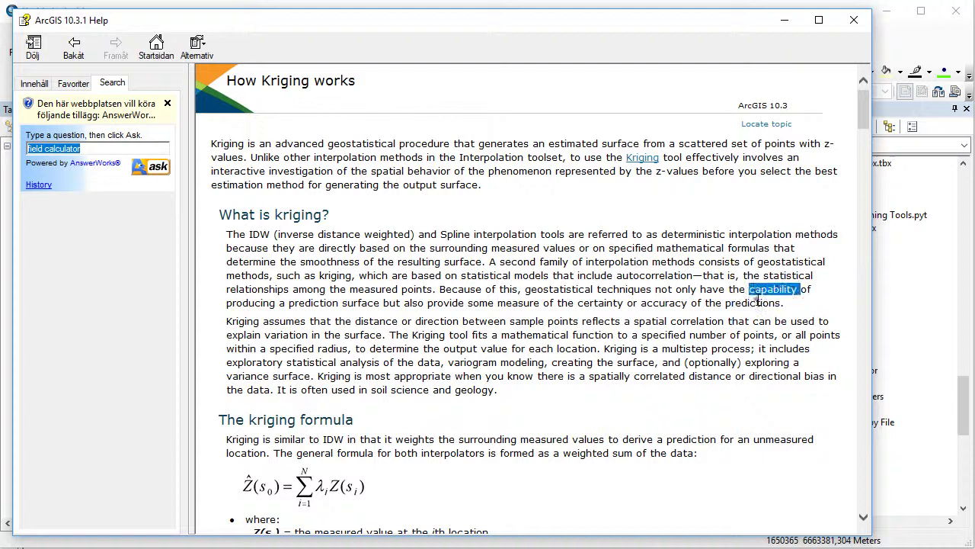
pyautogui.click(758, 305)
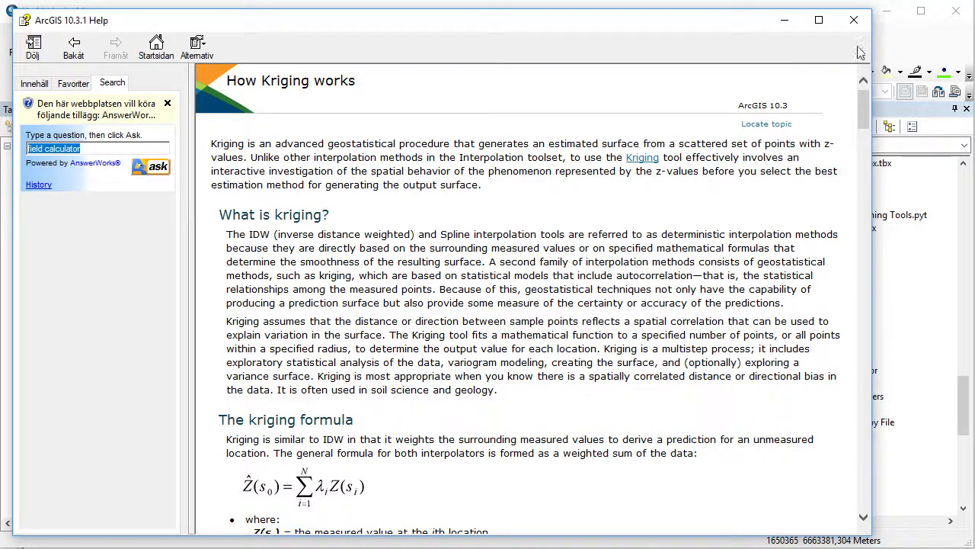
pyautogui.click(854, 20)
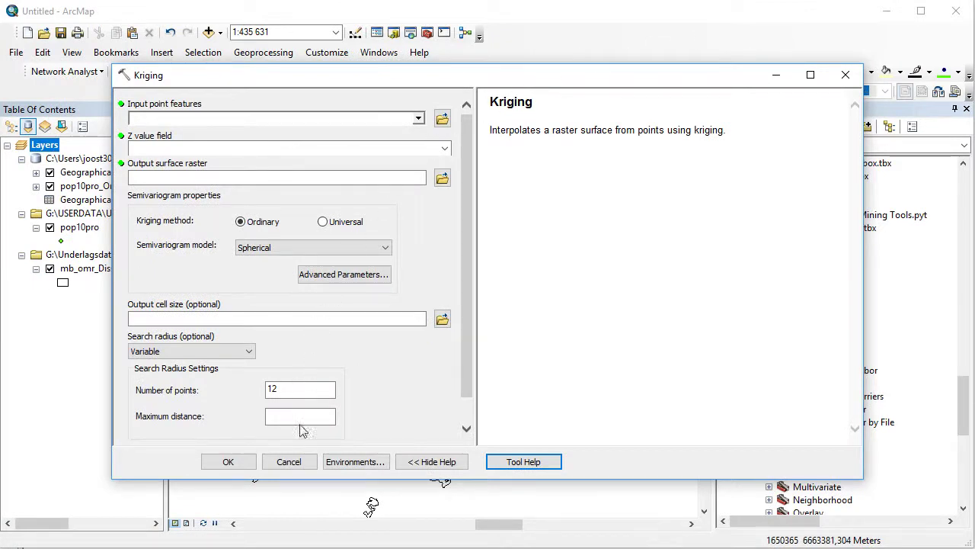
# Cancel Kriging and bring up the IDW tool's 'How IDW works' help page
pyautogui.click(297, 463)
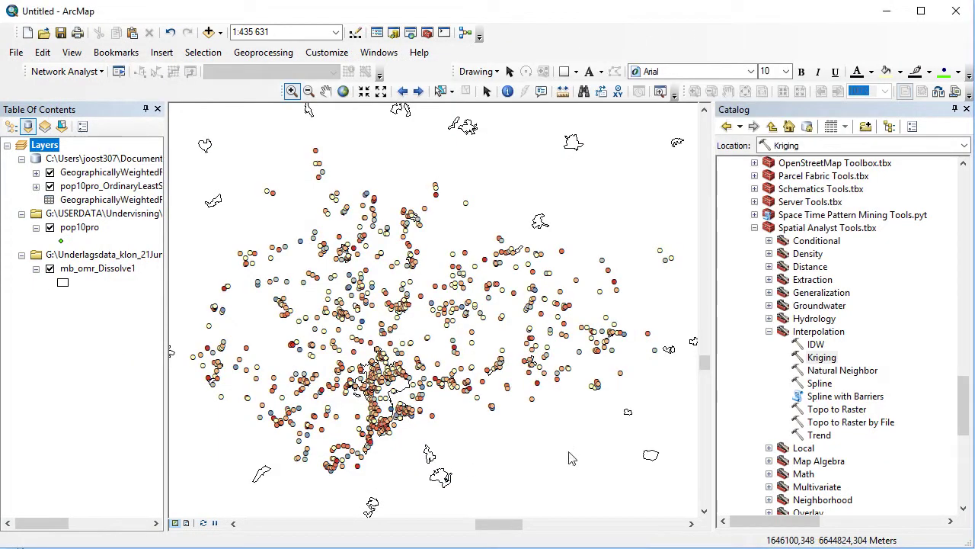
pyautogui.doubleClick(816, 345)
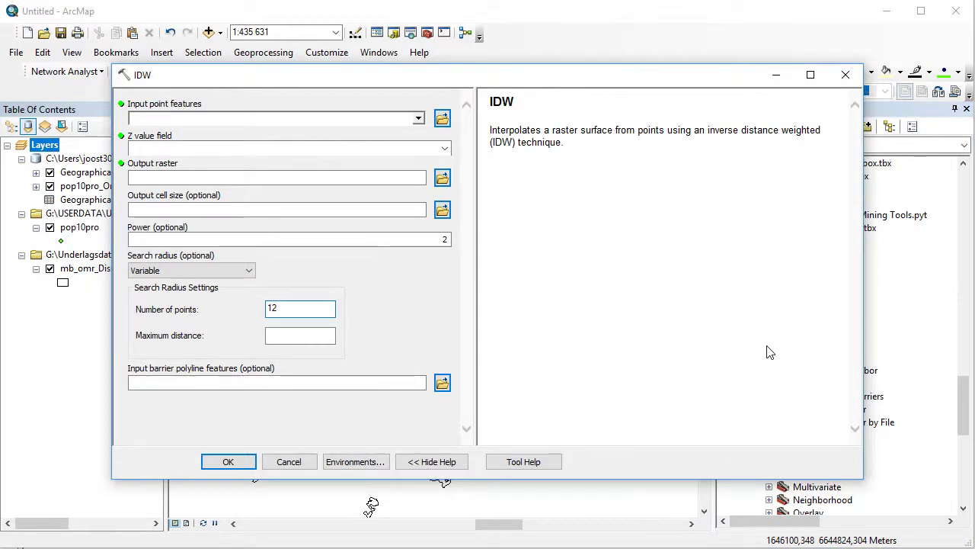
pyautogui.click(527, 462)
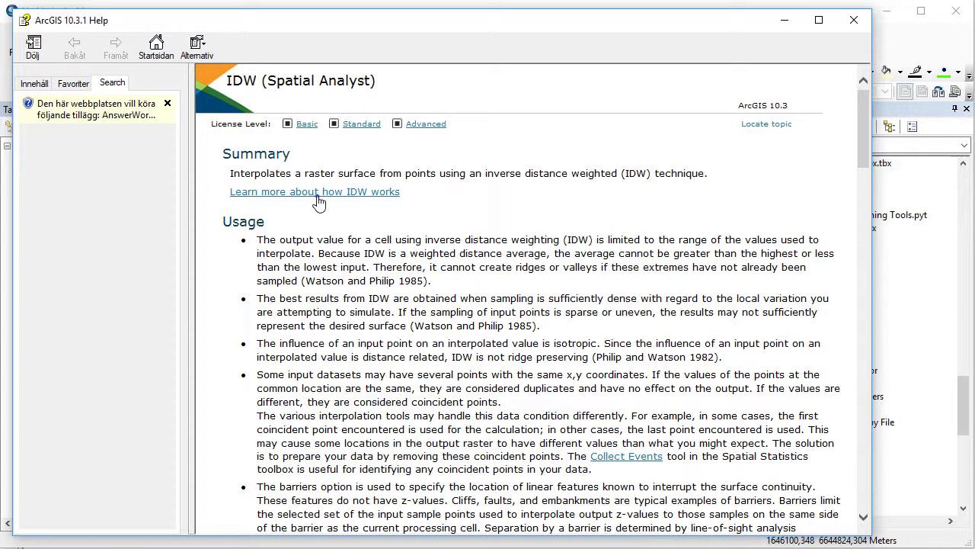
pyautogui.click(318, 192)
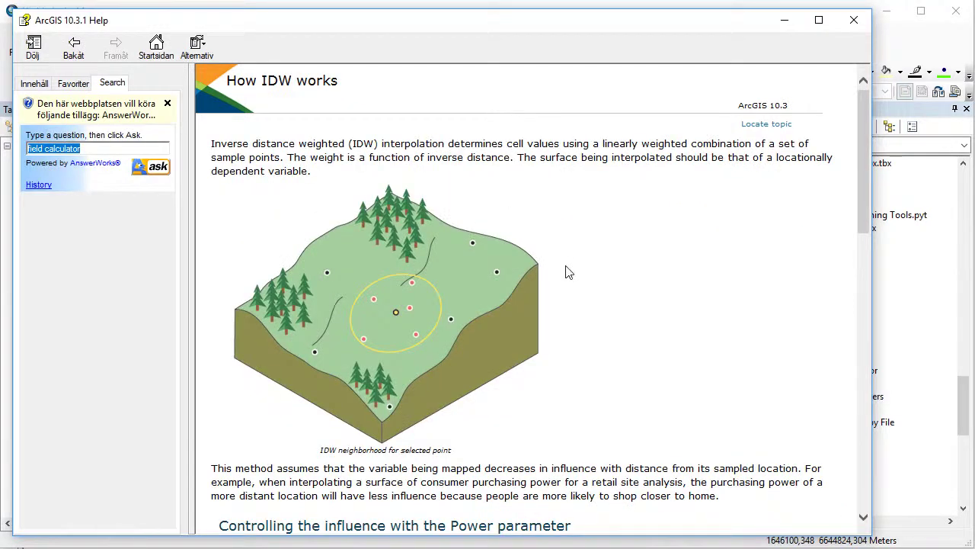
# Read about the Power parameter, then close the help and the IDW tool unrun
pyautogui.scroll(-5, 570, 282)
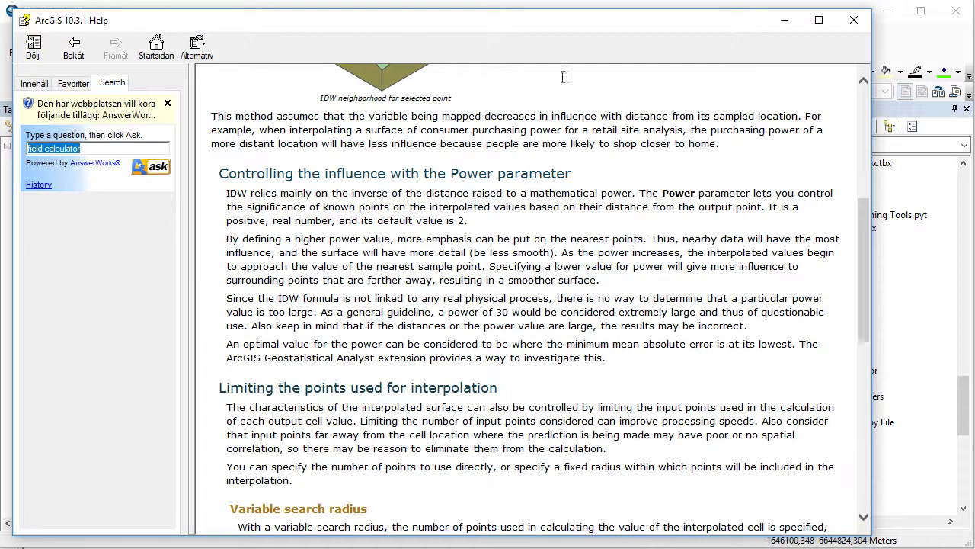
pyautogui.moveTo(640, 193); pyautogui.dragTo(753, 193)
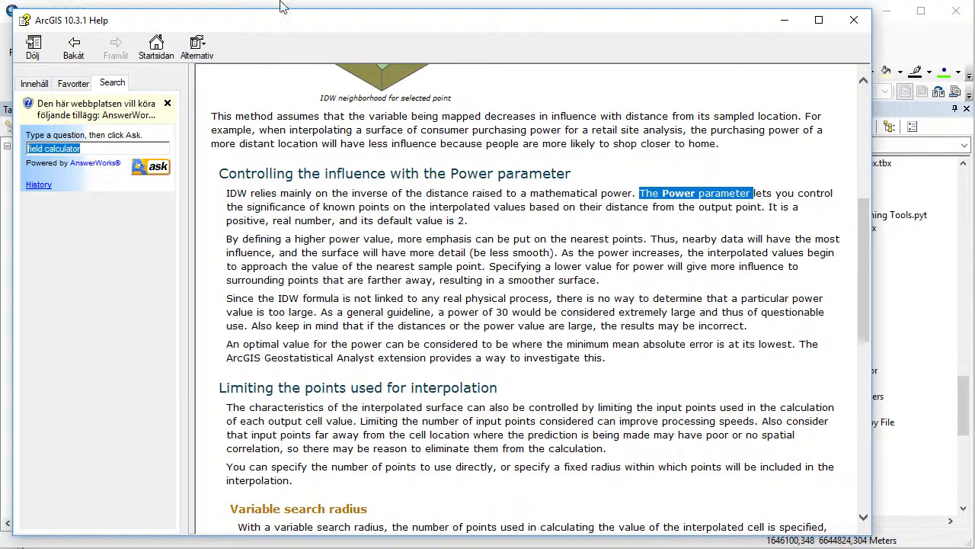
pyautogui.click(854, 21)
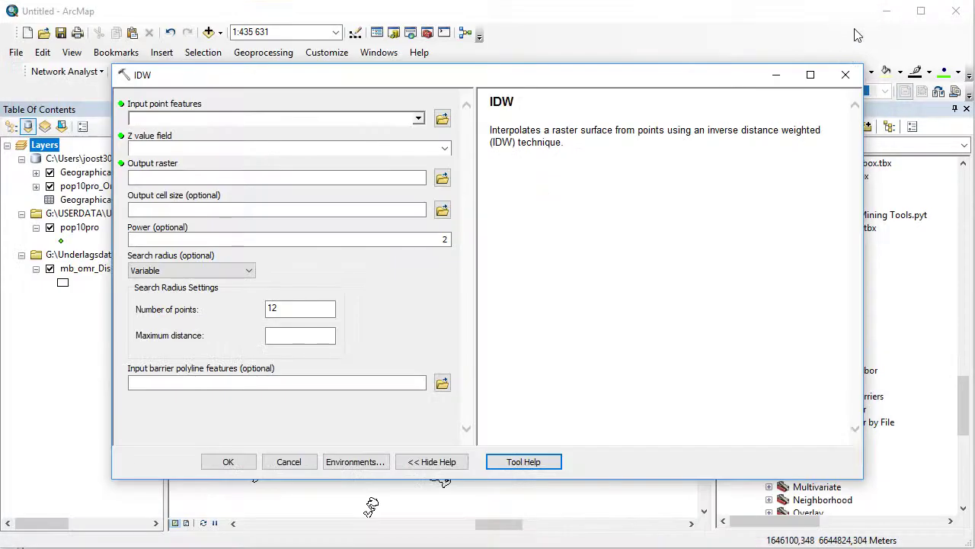
pyautogui.click(845, 74)
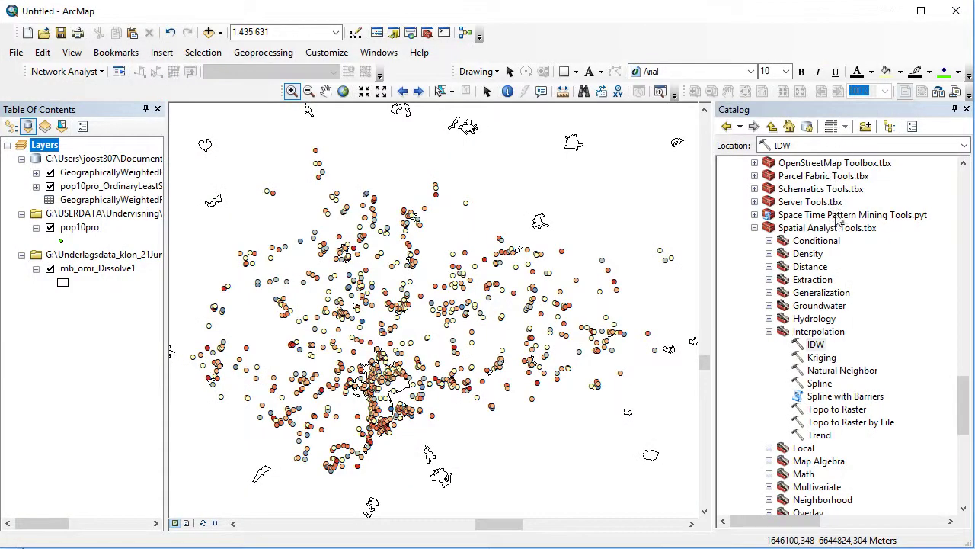
pyautogui.doubleClick(837, 371)
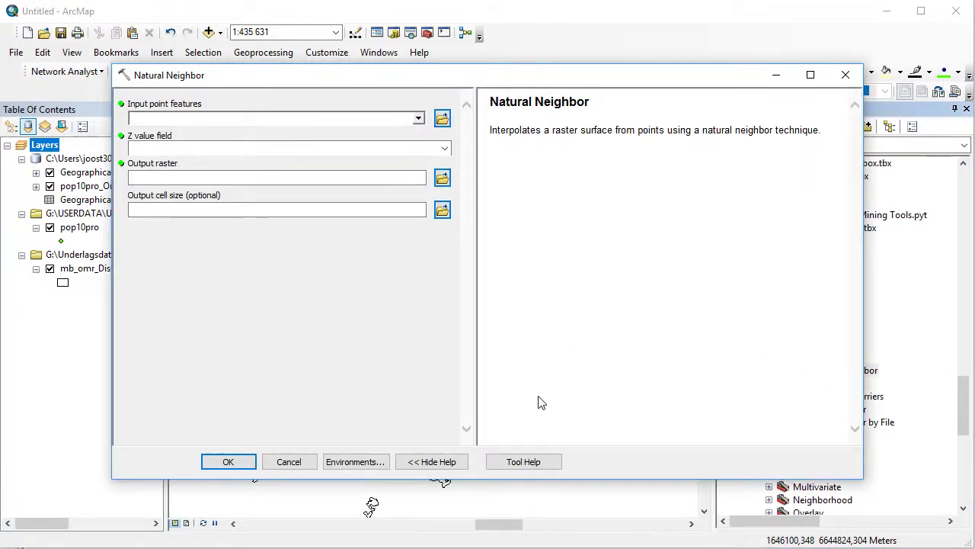
pyautogui.click(534, 461)
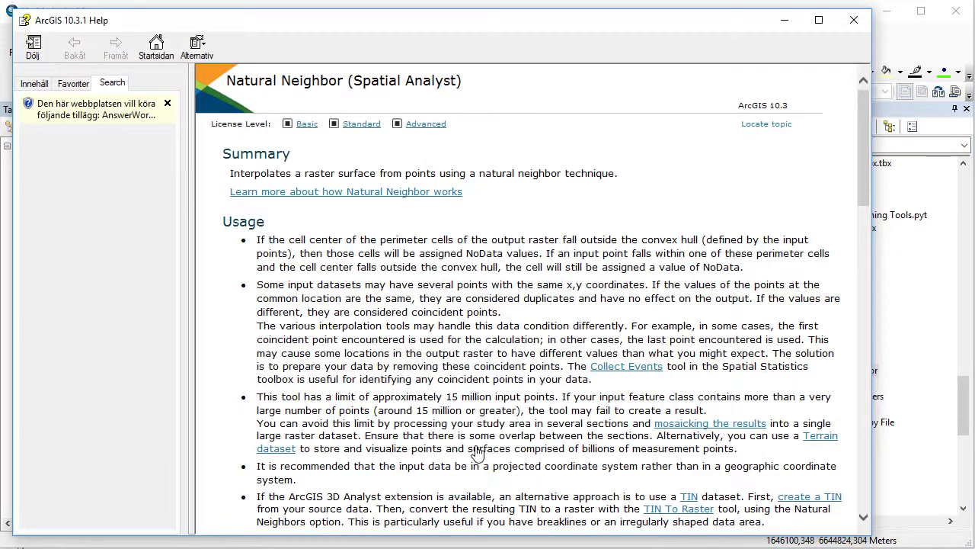
pyautogui.click(378, 192)
pyautogui.scroll(-3, 577, 293)
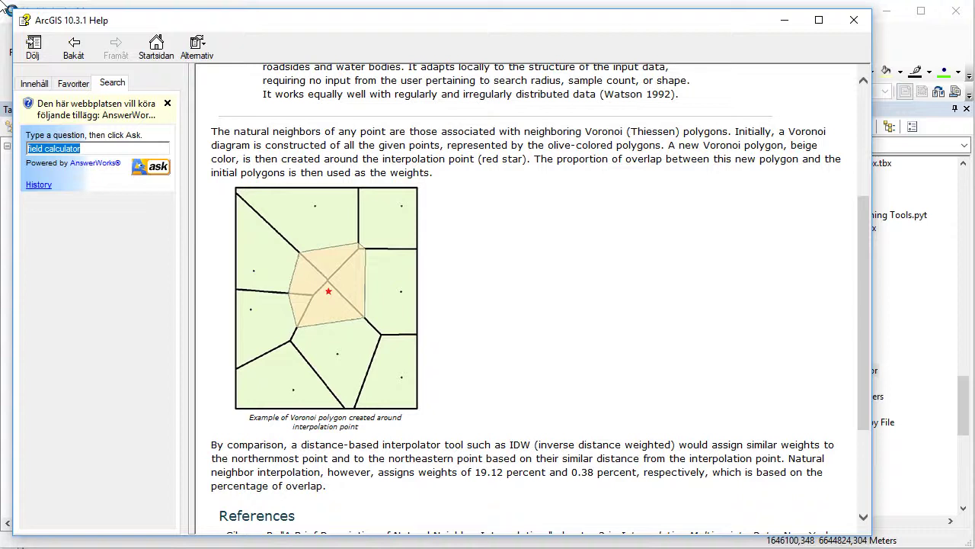
pyautogui.click(853, 21)
pyautogui.click(848, 74)
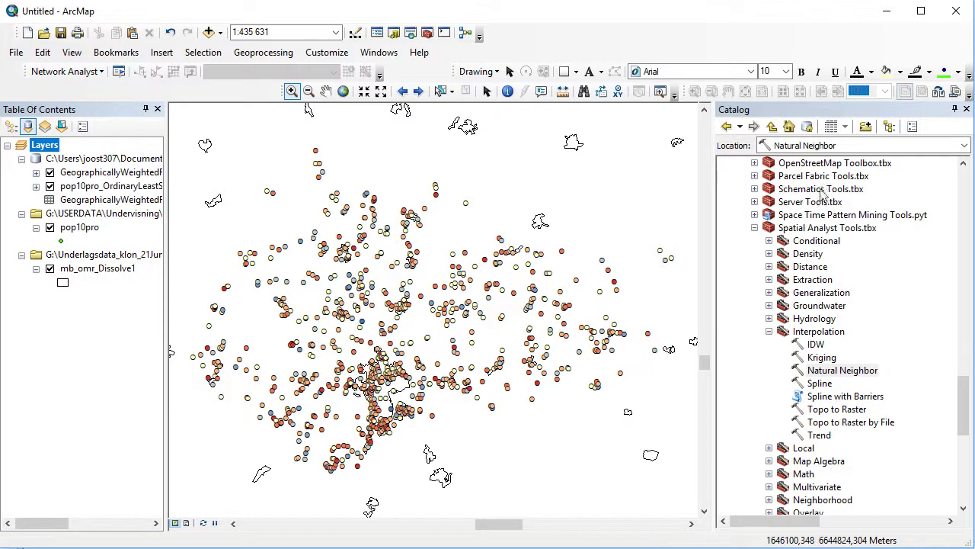
# Run IDW on GeographicallyWeightedRegression8's Predicted field with cell size 100 and power 2
pyautogui.doubleClick(815, 345)
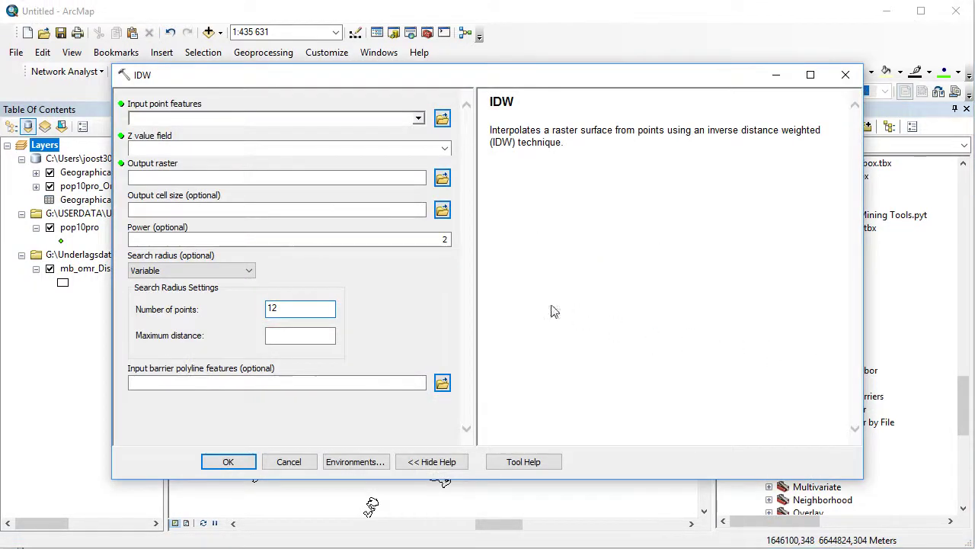
pyautogui.click(419, 120)
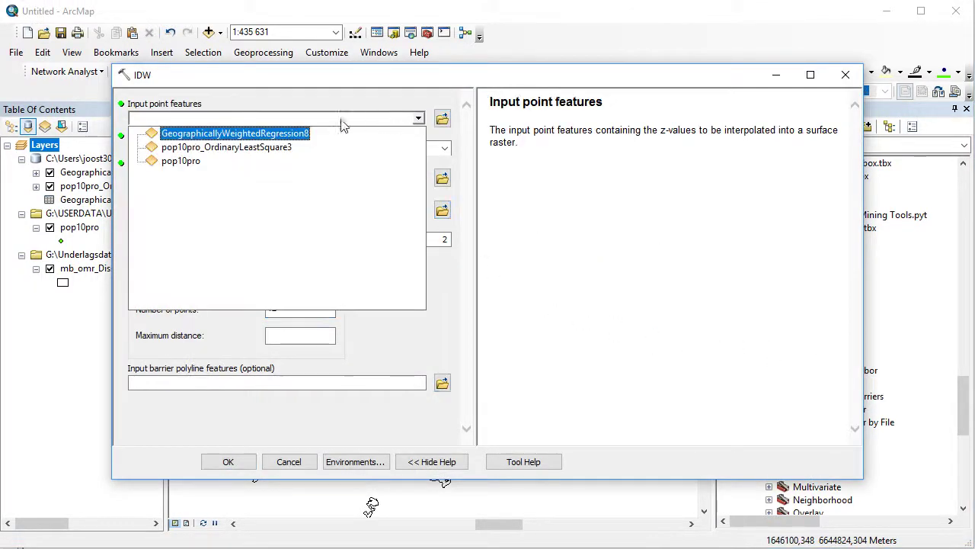
pyautogui.click(260, 134)
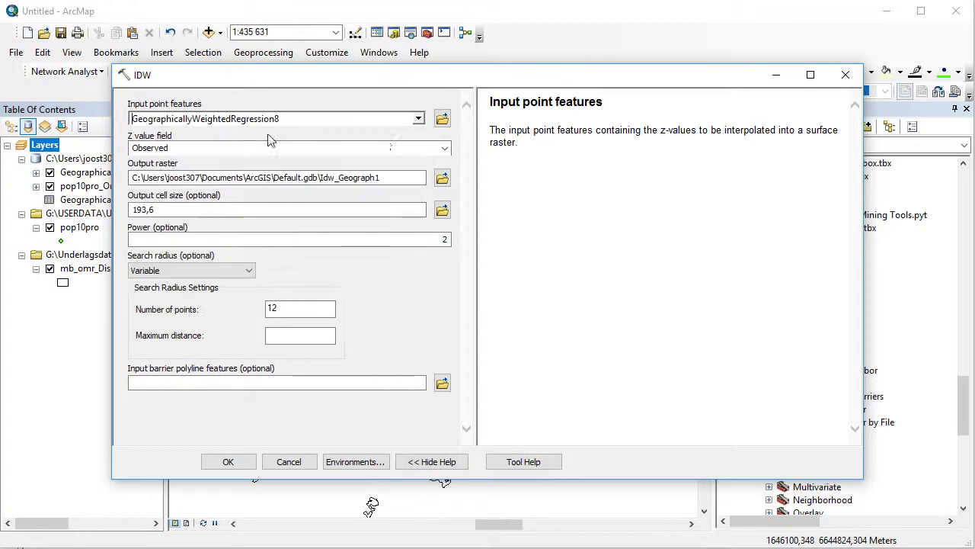
pyautogui.click(445, 149)
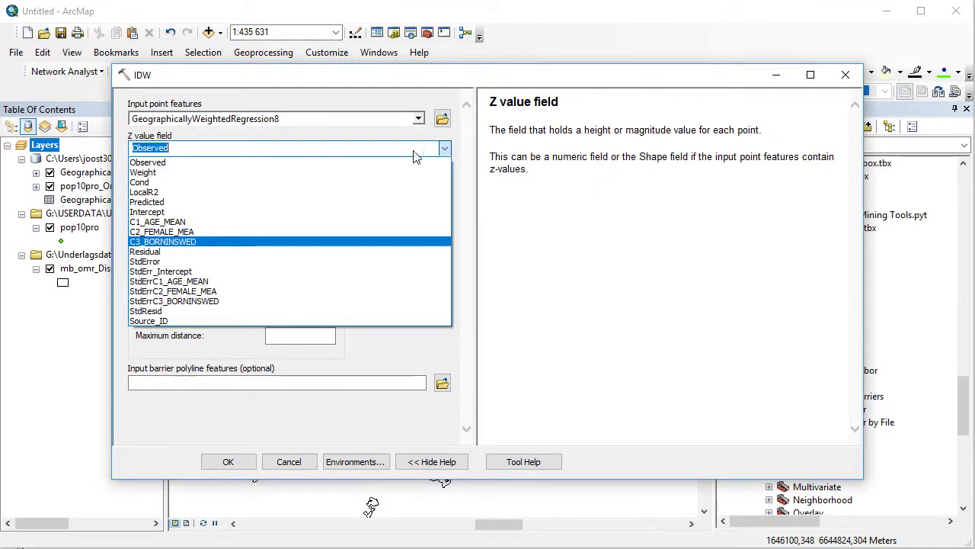
pyautogui.click(263, 202)
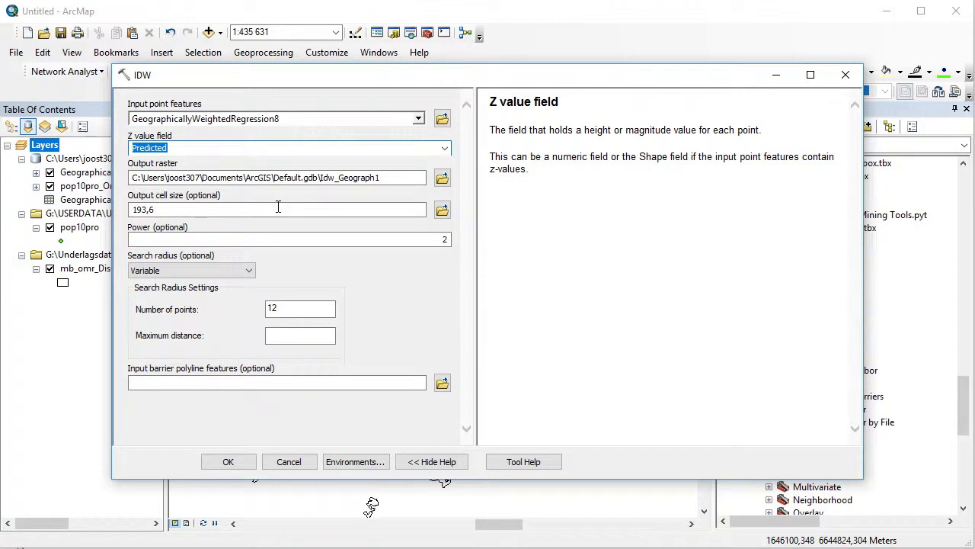
pyautogui.click(277, 210)
pyautogui.press('BackSpace')
pyautogui.press('BackSpace')
pyautogui.press('BackSpace')
pyautogui.press('BackSpace')
pyautogui.press('BackSpace')
pyautogui.write('10')
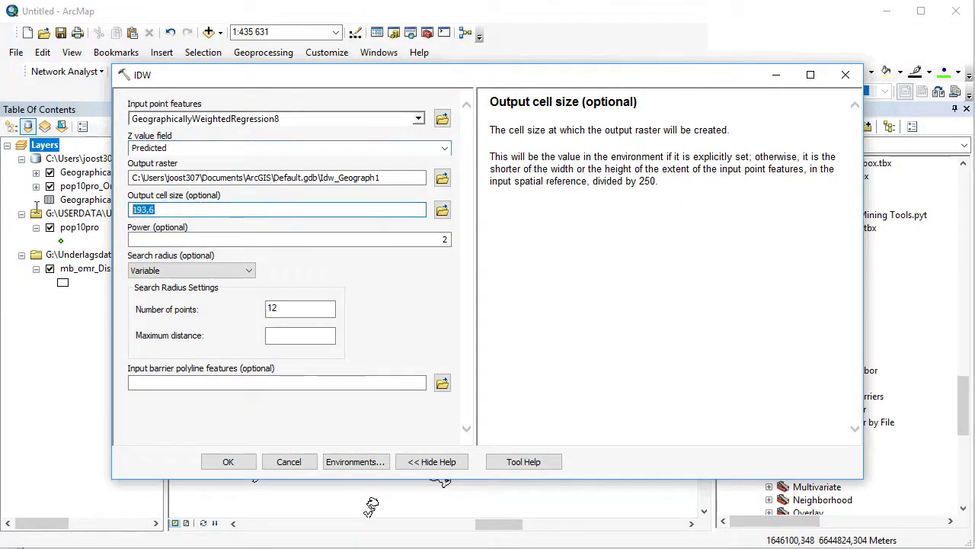
pyautogui.write('0')
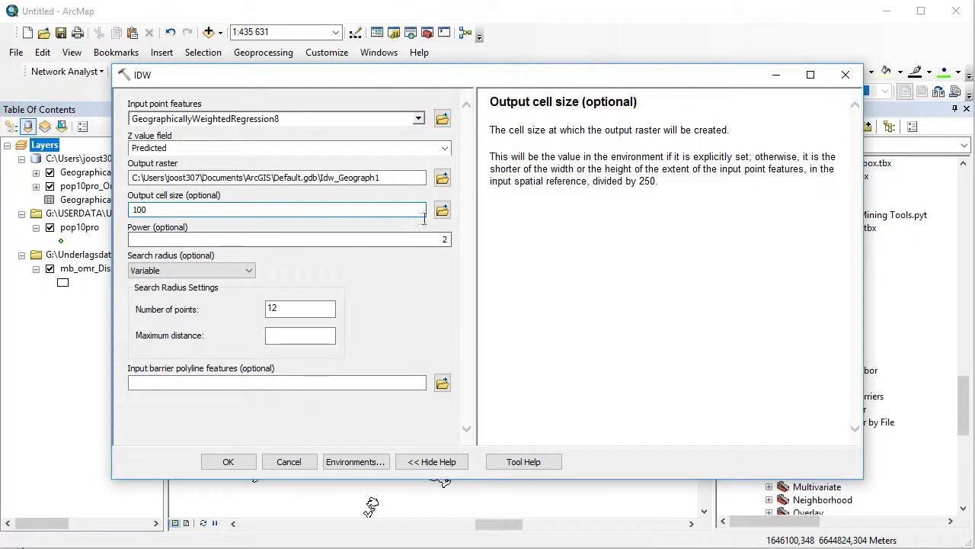
pyautogui.click(440, 241)
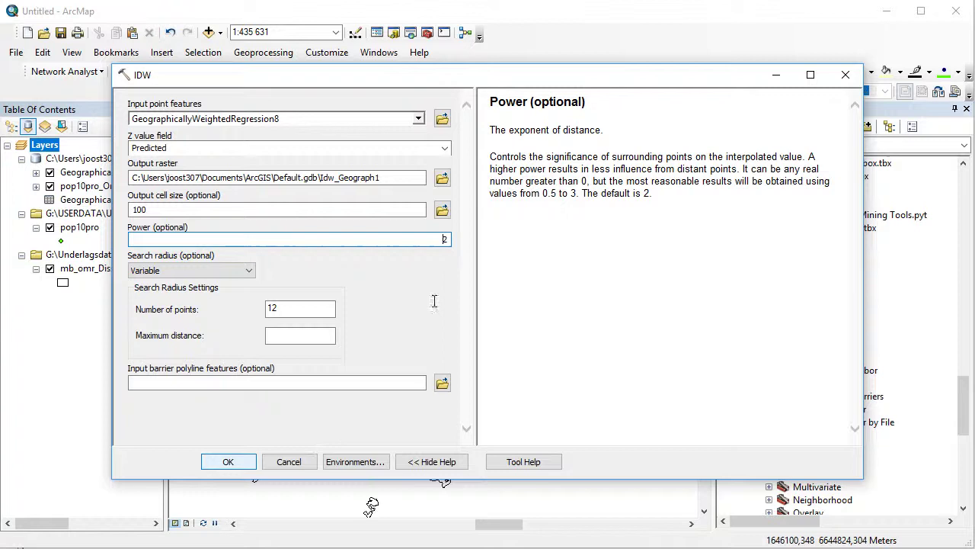
pyautogui.doubleClick(444, 240)
pyautogui.click(241, 461)
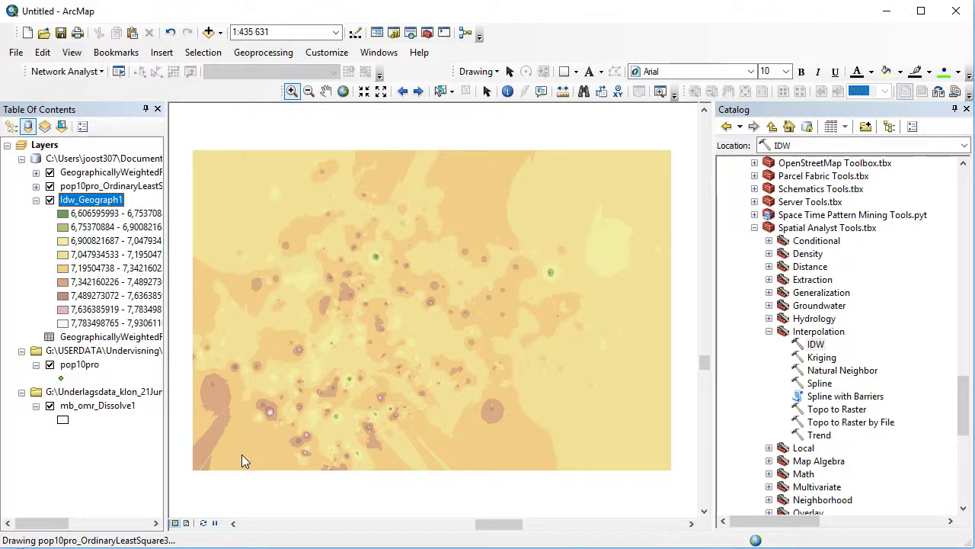
# Hide the GWR, OLS and pop10pro layers and zoom into the central town area
pyautogui.click(49, 173)
pyautogui.click(50, 185)
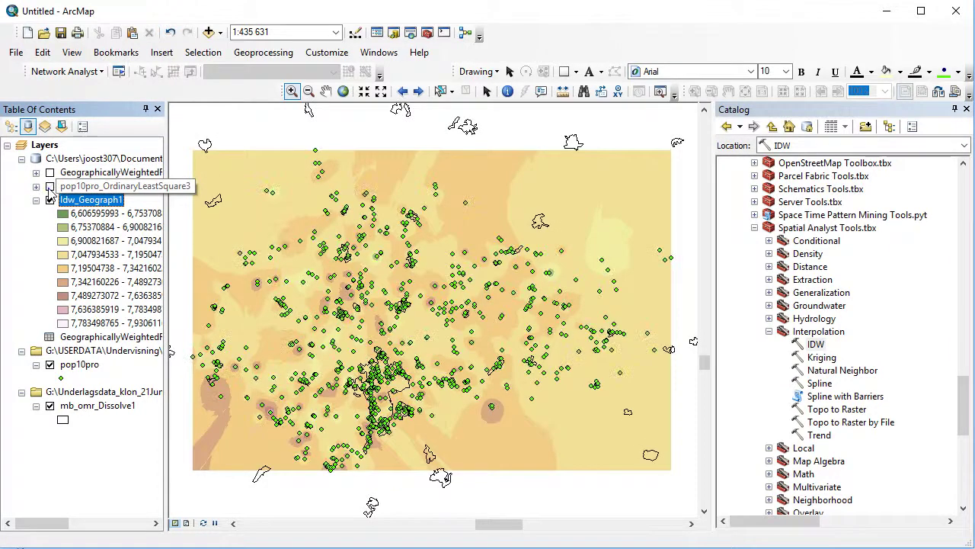
pyautogui.click(49, 365)
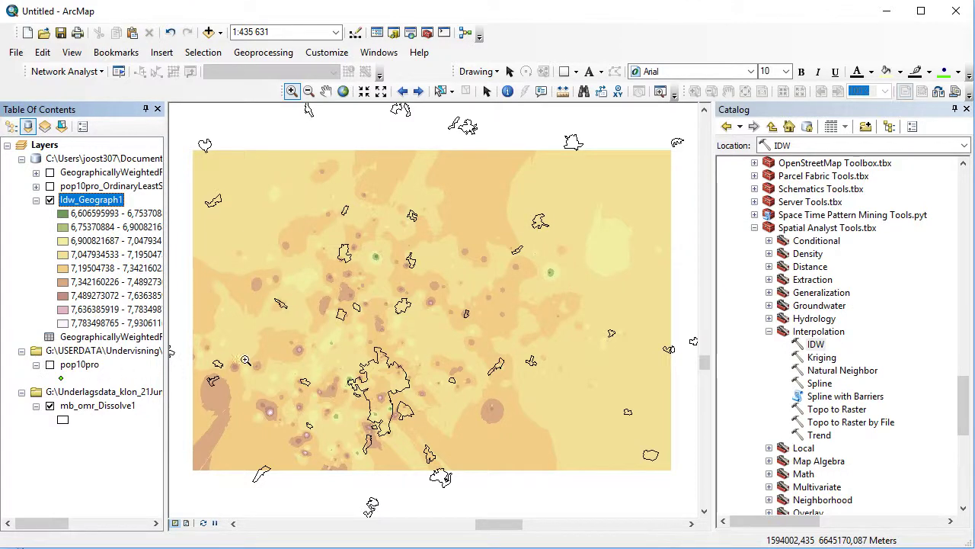
pyautogui.moveTo(323, 340); pyautogui.dragTo(443, 453)
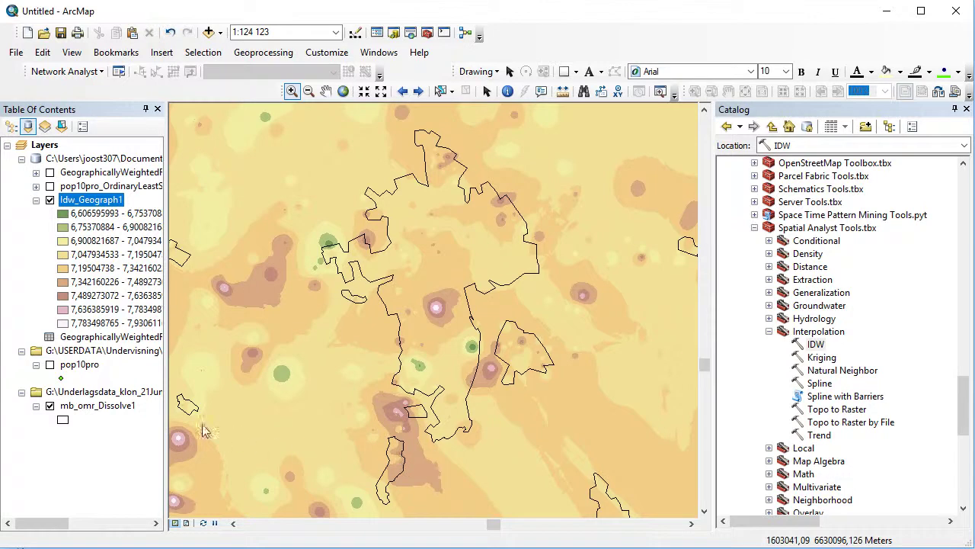
pyautogui.click(109, 324)
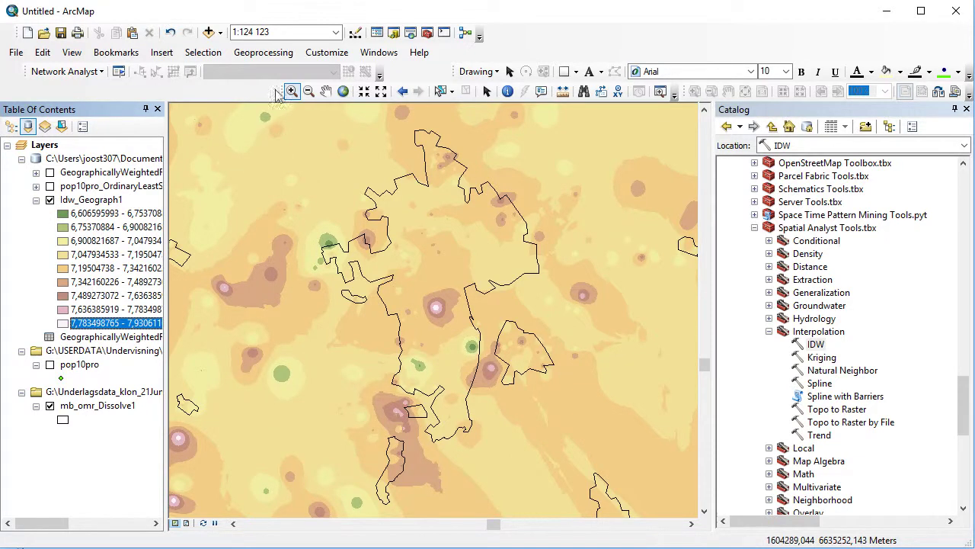
# Reopen the earlier IDW run from Results, setting output Idw_Geograph2 and power 0,5
pyautogui.click(276, 55)
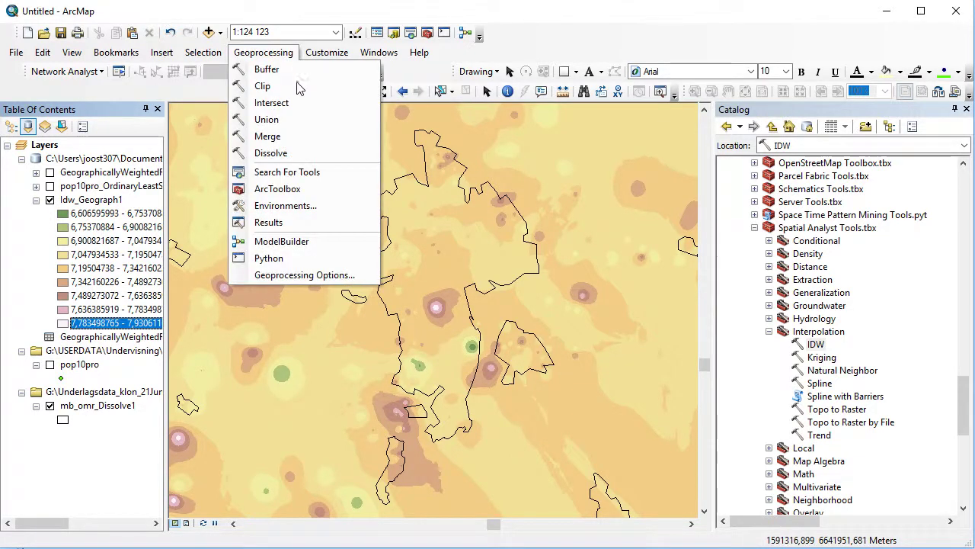
pyautogui.click(308, 222)
pyautogui.click(10, 125)
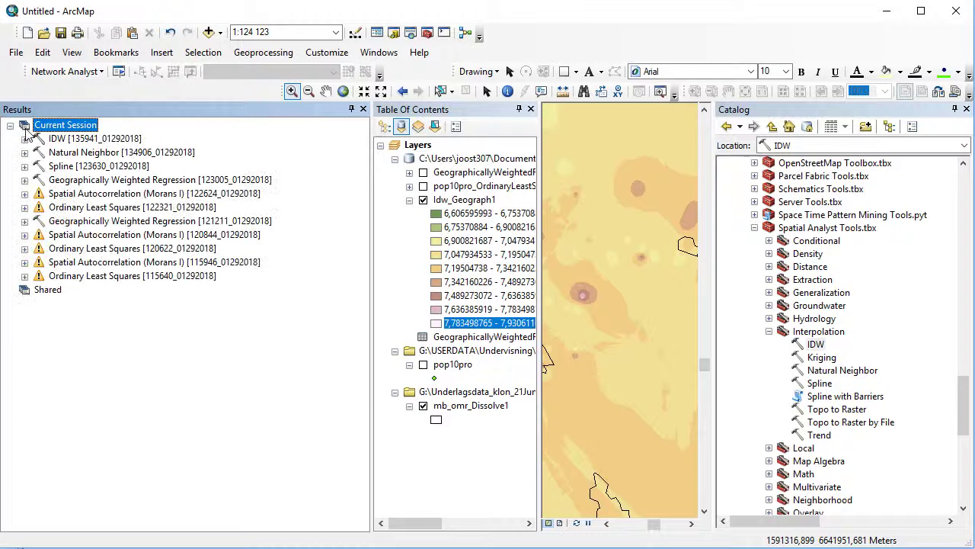
pyautogui.doubleClick(76, 140)
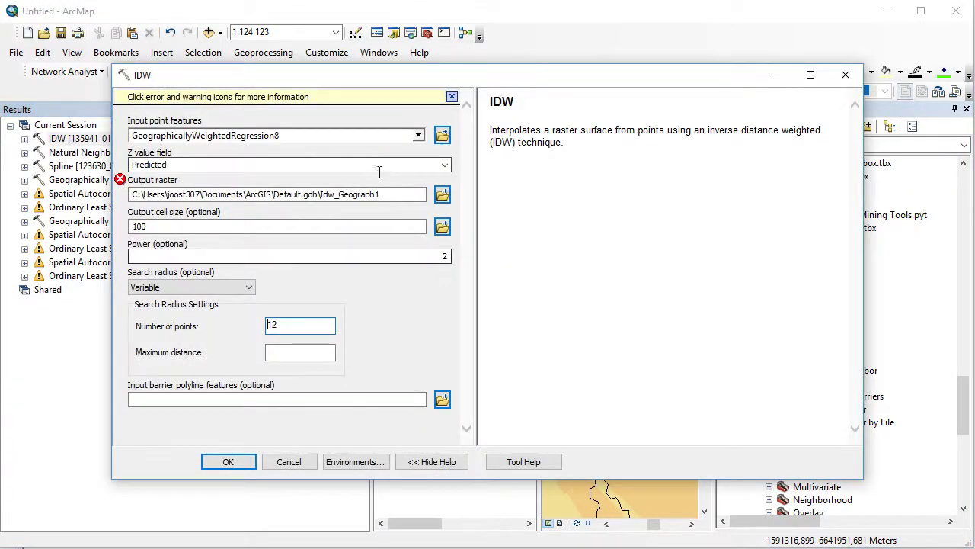
pyautogui.click(398, 196)
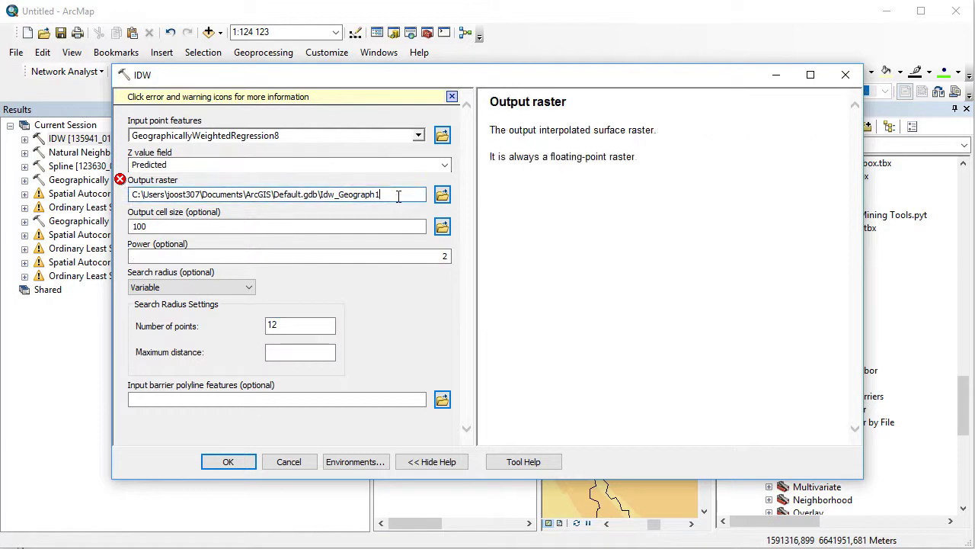
pyautogui.press('BackSpace')
pyautogui.write('2')
pyautogui.click(433, 256)
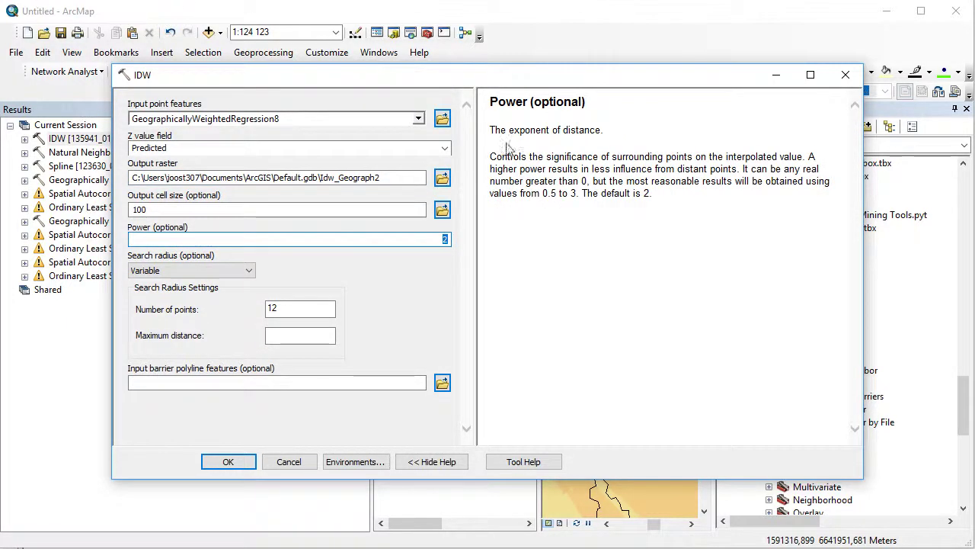
pyautogui.write('0,5')
# Run the power-0,5 IDW, compare both IDW rasters, collapse their legends and show GWR points
pyautogui.click(231, 462)
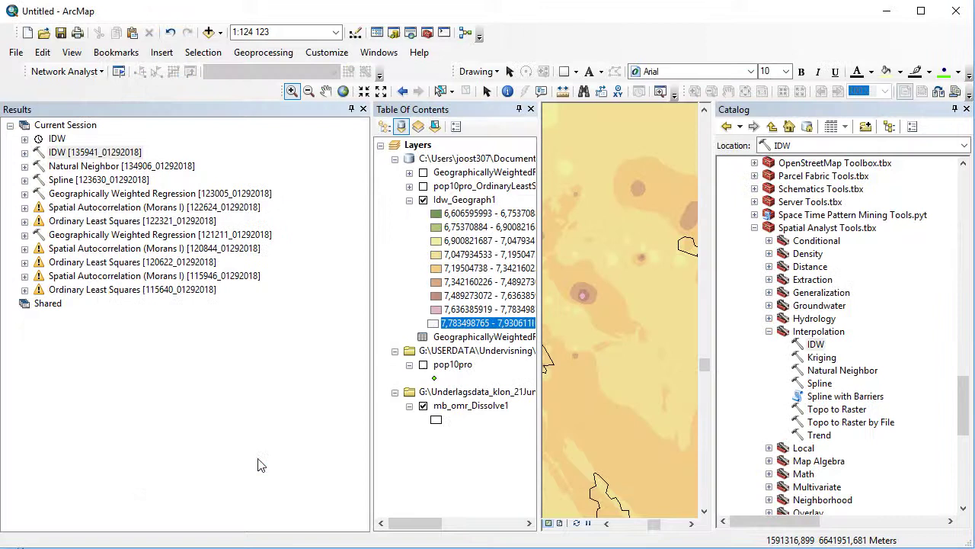
pyautogui.click(363, 109)
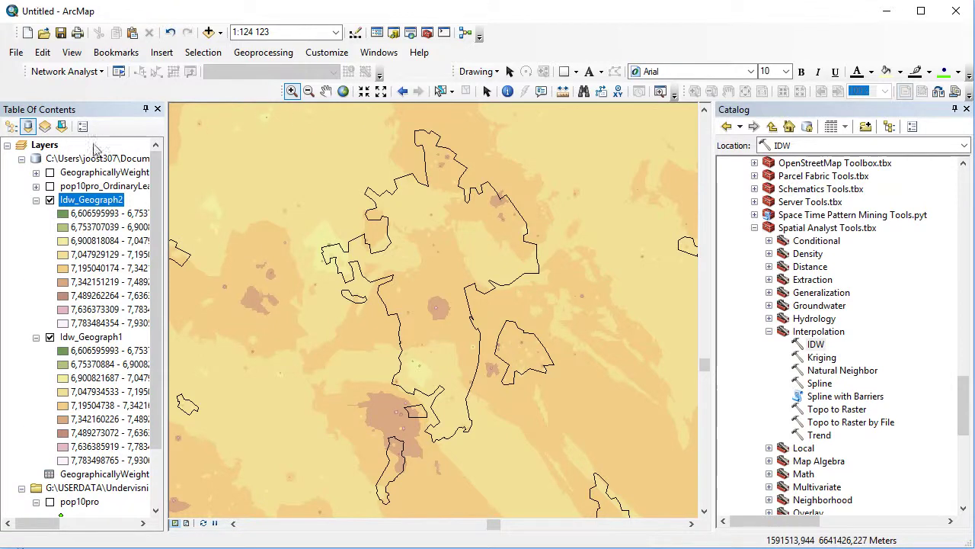
pyautogui.click(49, 201)
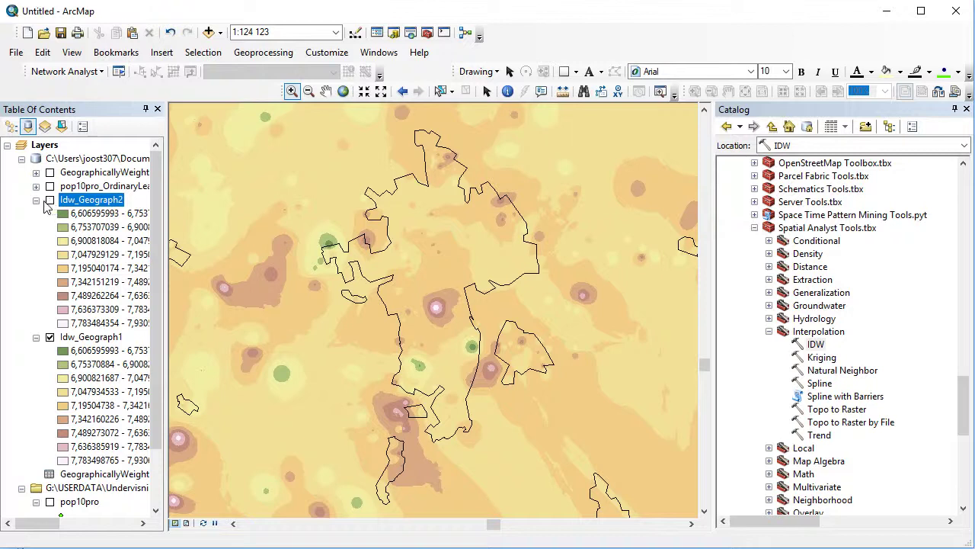
pyautogui.click(36, 201)
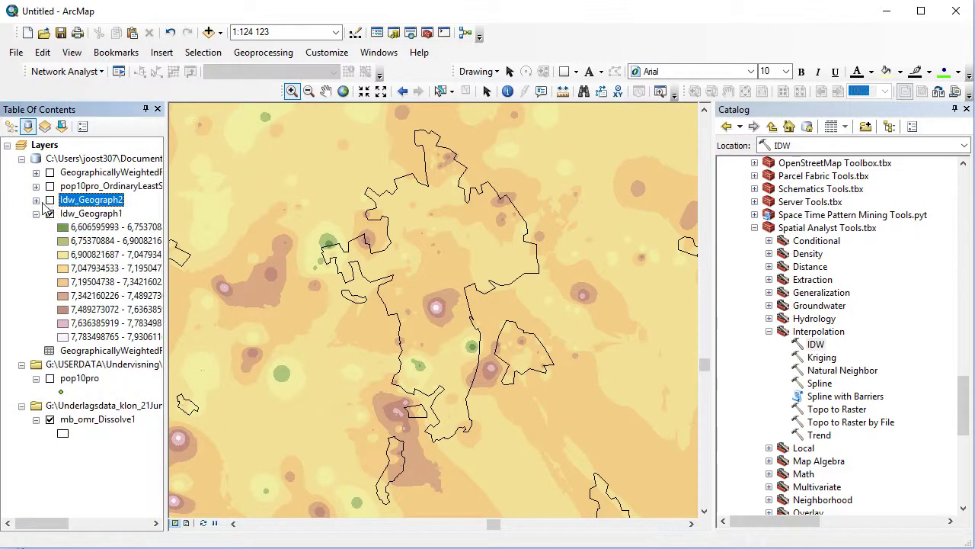
pyautogui.click(50, 214)
pyautogui.click(36, 215)
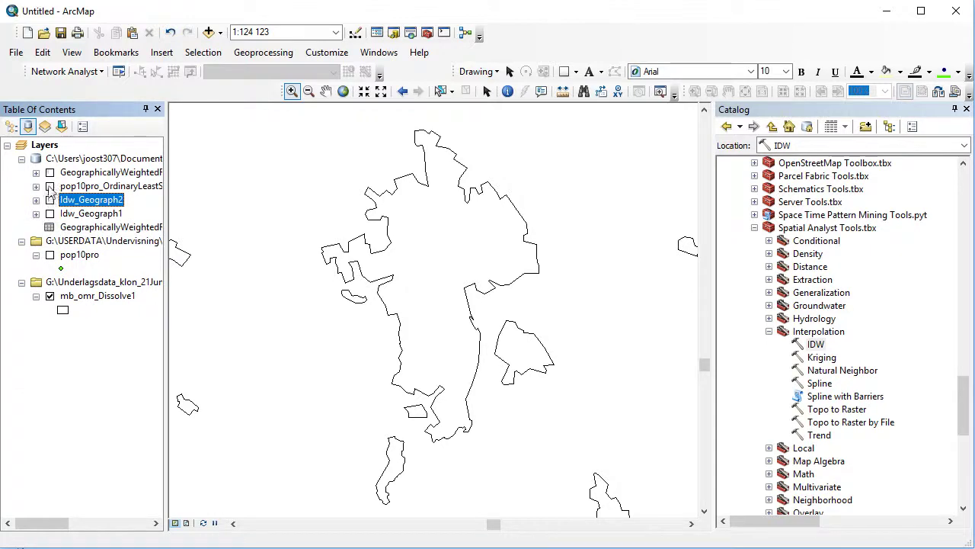
pyautogui.click(49, 173)
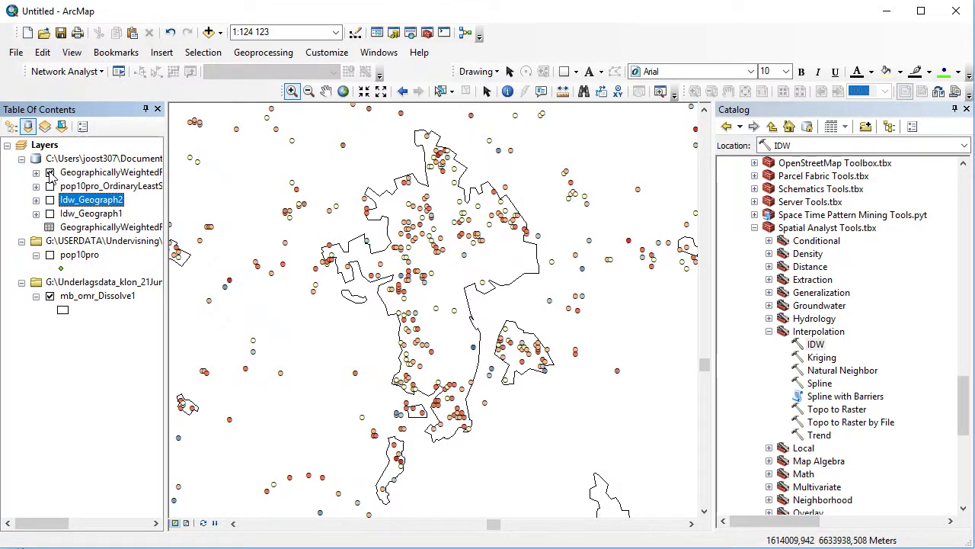
# Run ordinary spherical Kriging on GWR Predicted values: cell size 100, 12 points, output Kriging_Geog2
pyautogui.doubleClick(822, 357)
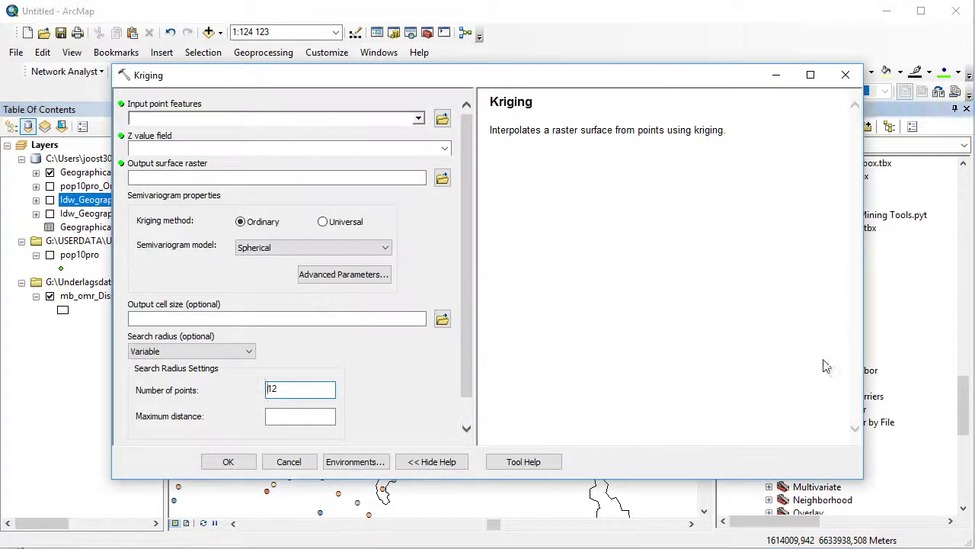
pyautogui.click(419, 118)
pyautogui.click(283, 135)
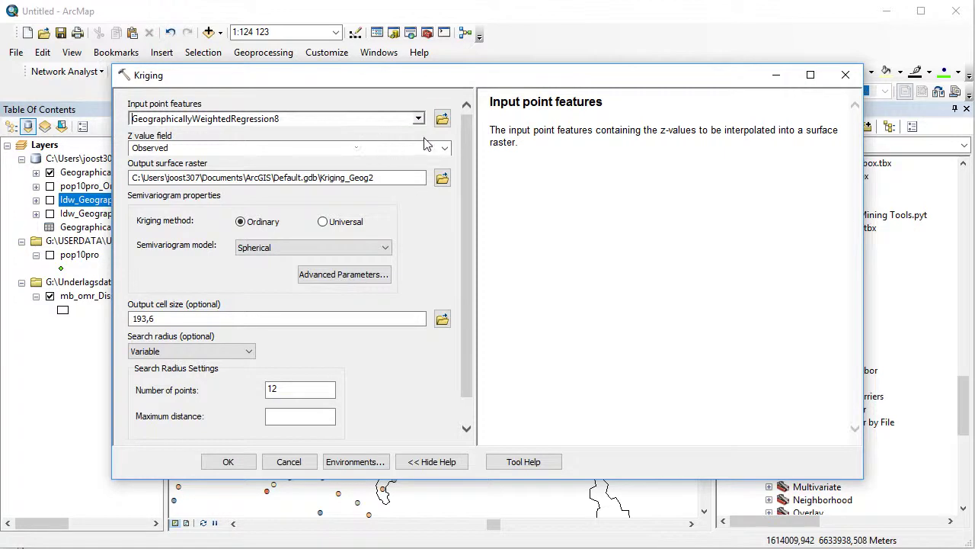
pyautogui.click(445, 148)
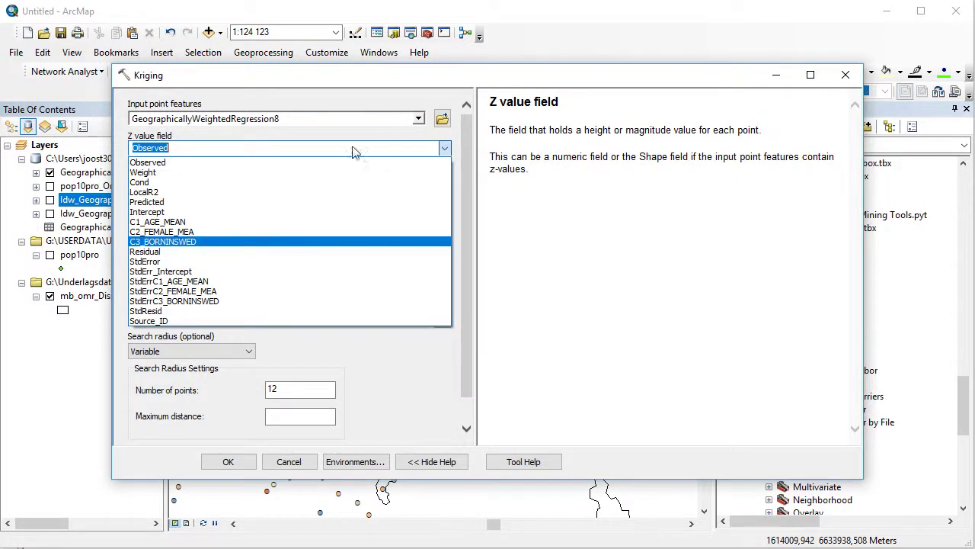
pyautogui.click(160, 202)
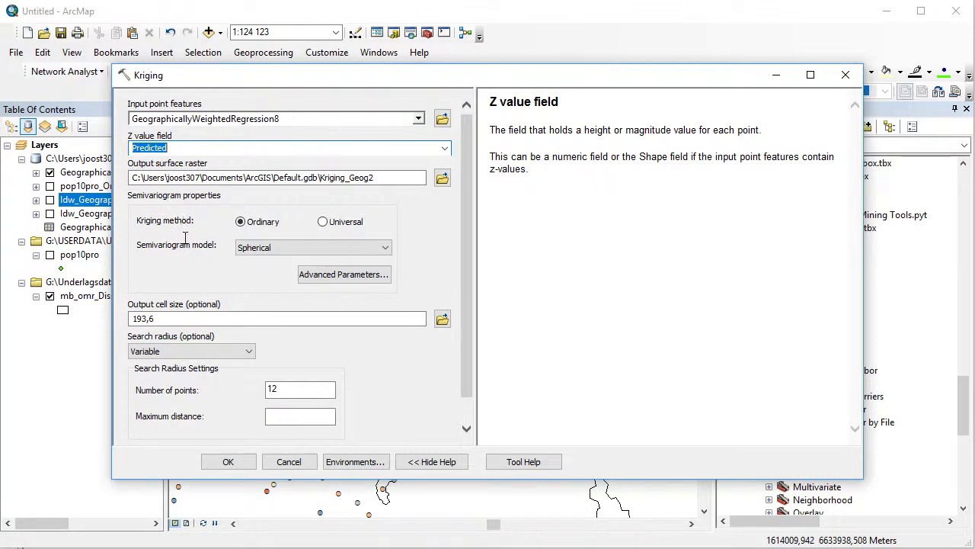
pyautogui.click(191, 317)
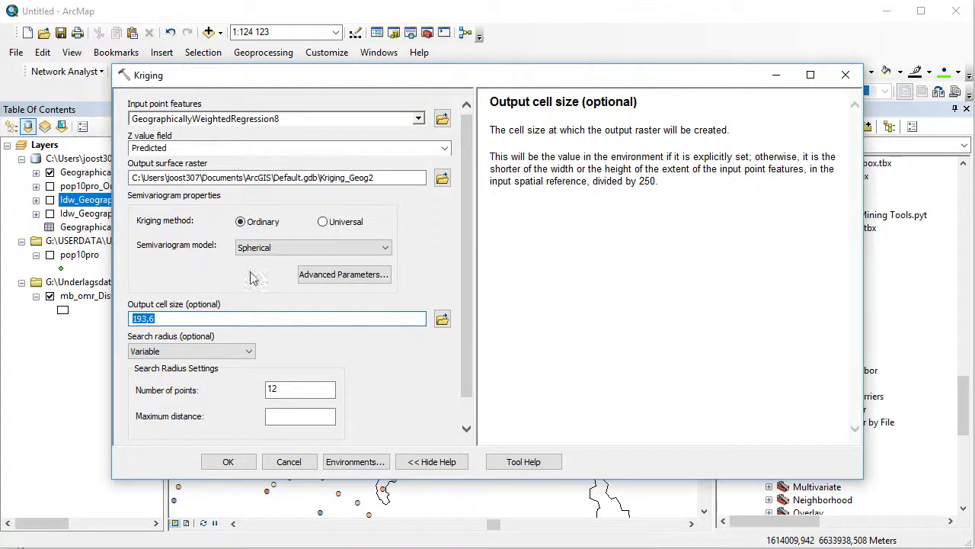
pyautogui.write('100')
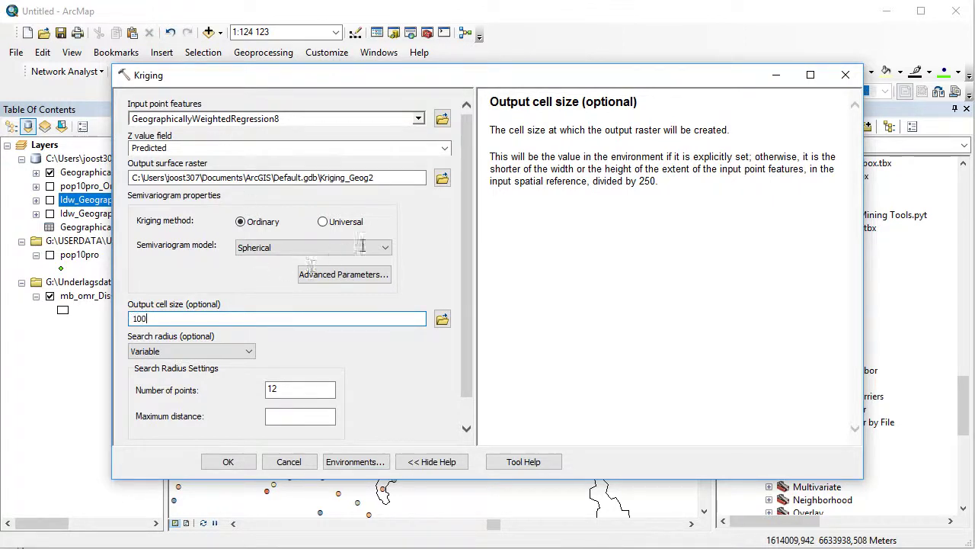
pyautogui.click(395, 178)
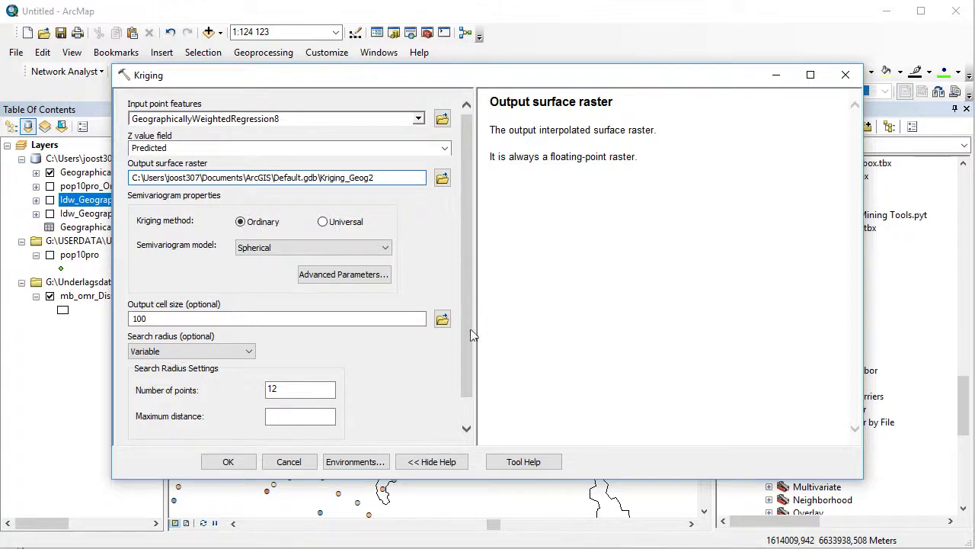
pyautogui.scroll(-1, 470, 329)
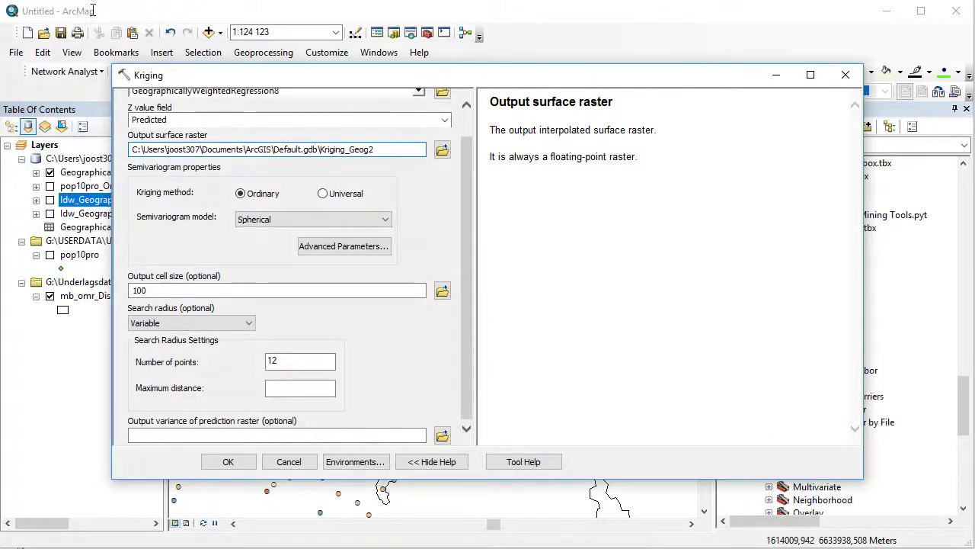
pyautogui.click(304, 362)
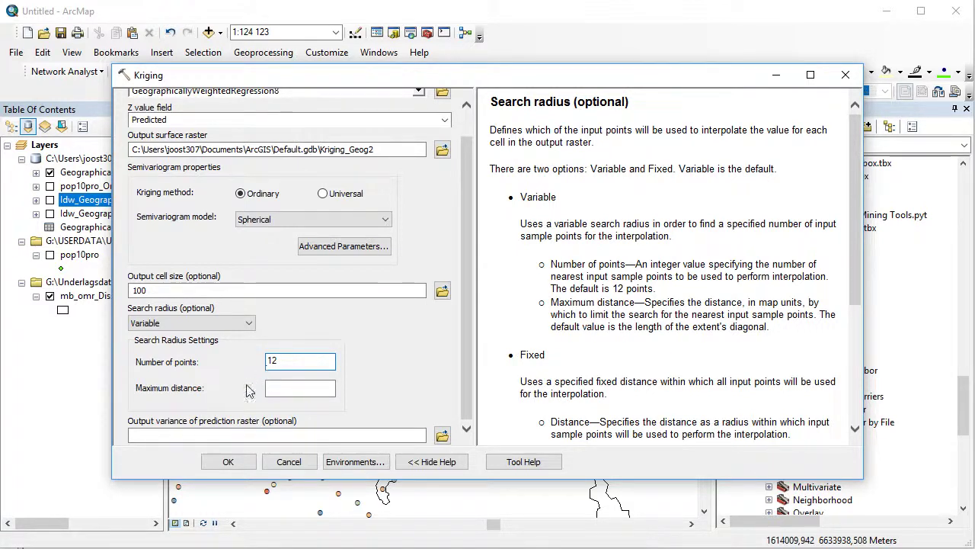
pyautogui.click(229, 463)
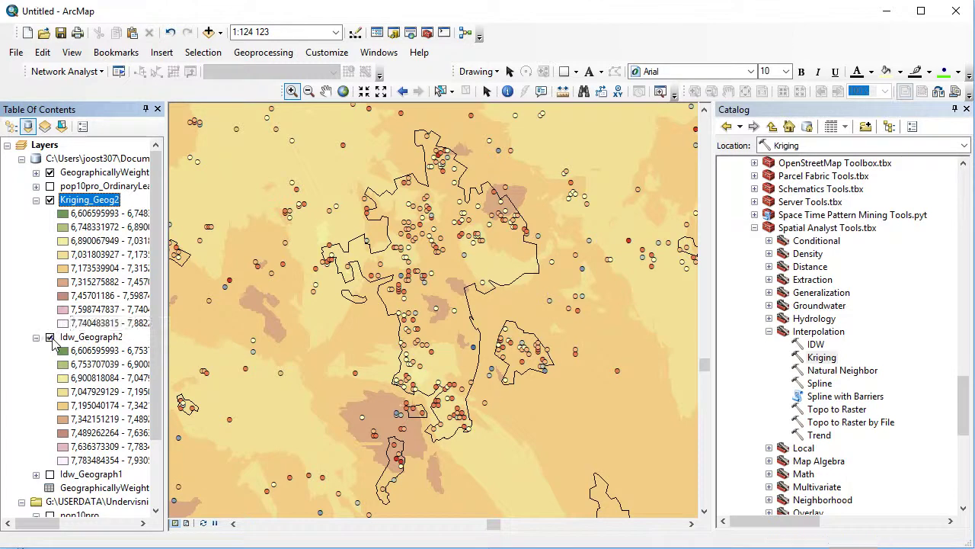
# Compare Kriging_Geog2 with the IDW rasters, leaving it over Idw_Geograph1 with legends collapsed
pyautogui.click(51, 340)
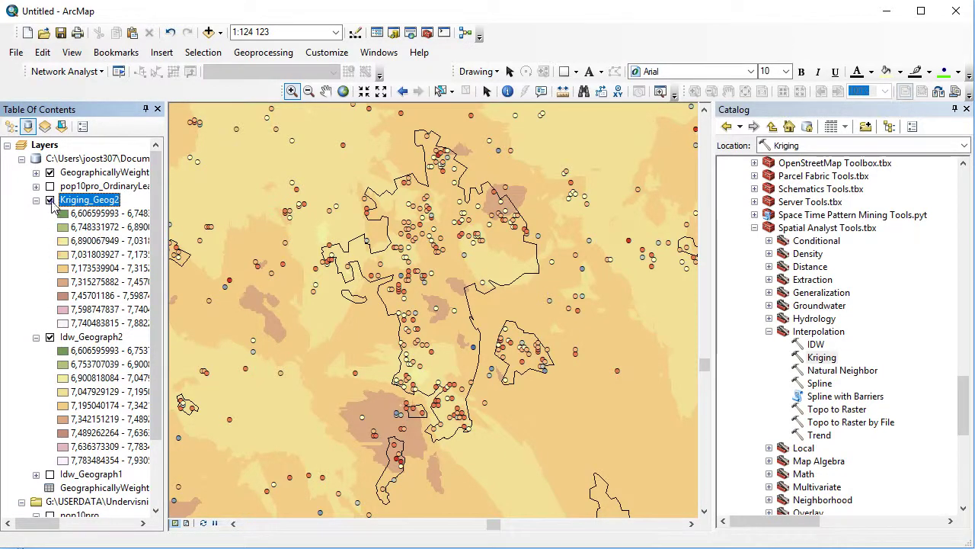
pyautogui.click(50, 200)
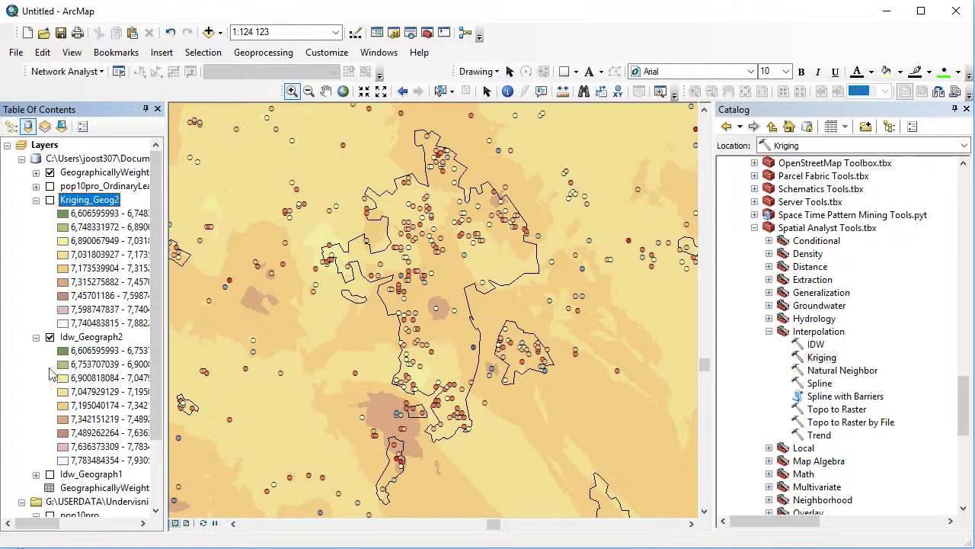
pyautogui.click(49, 474)
pyautogui.click(50, 337)
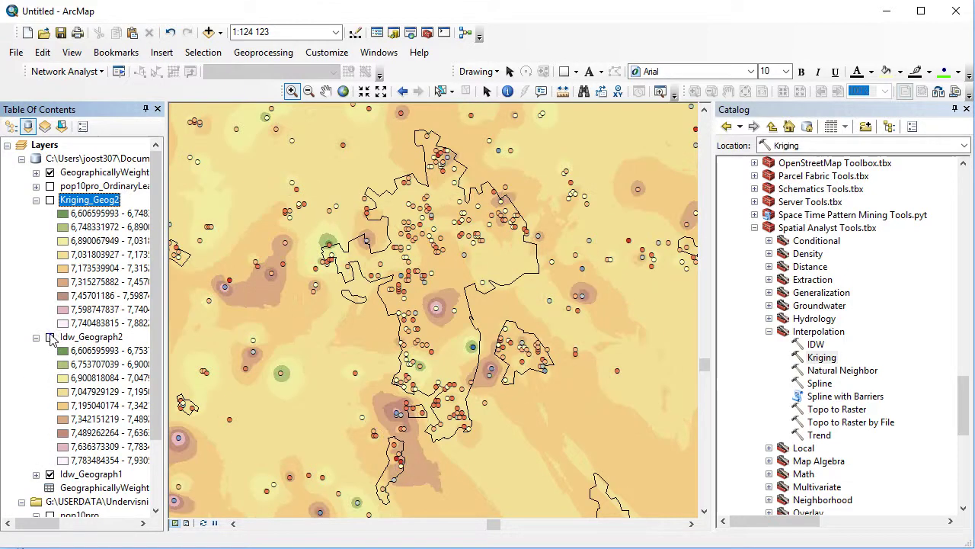
pyautogui.click(50, 200)
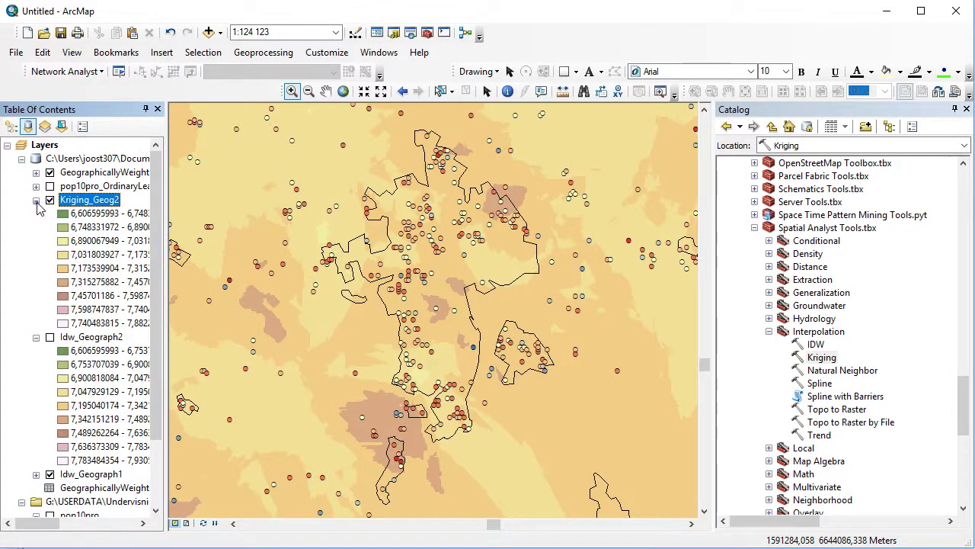
pyautogui.click(36, 201)
pyautogui.click(36, 214)
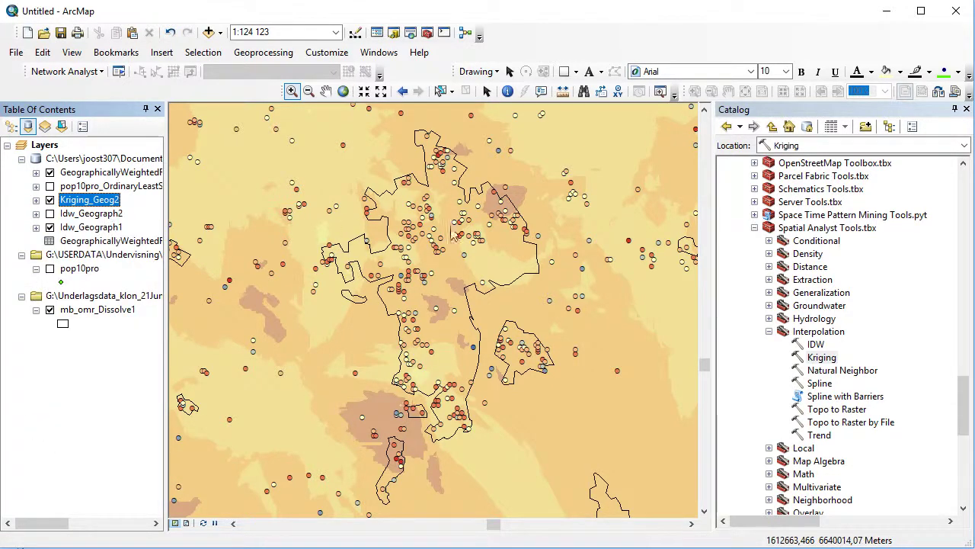
# Run Natural Neighbor on GeographicallyWeightedRegression8 with cell size 100, producing Natural_Geog2
pyautogui.doubleClick(827, 371)
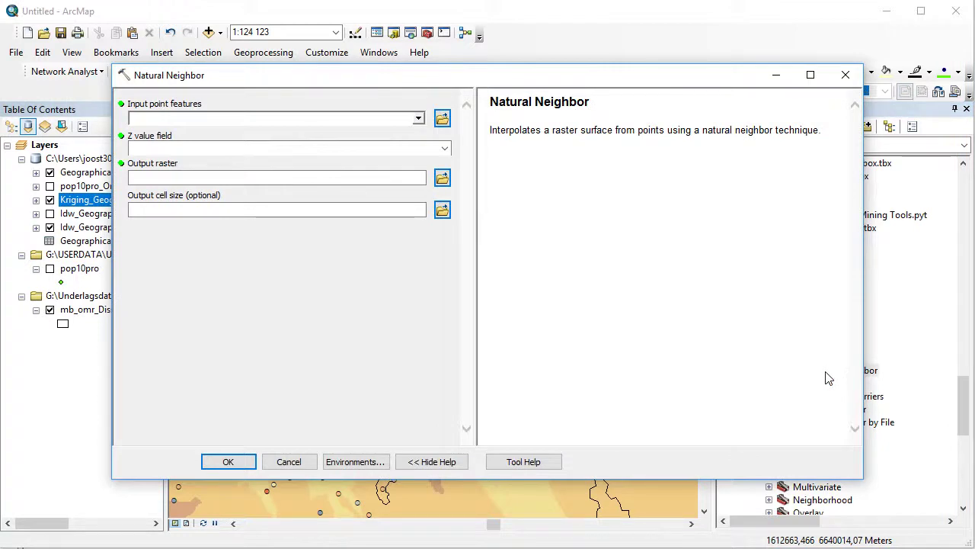
pyautogui.click(418, 119)
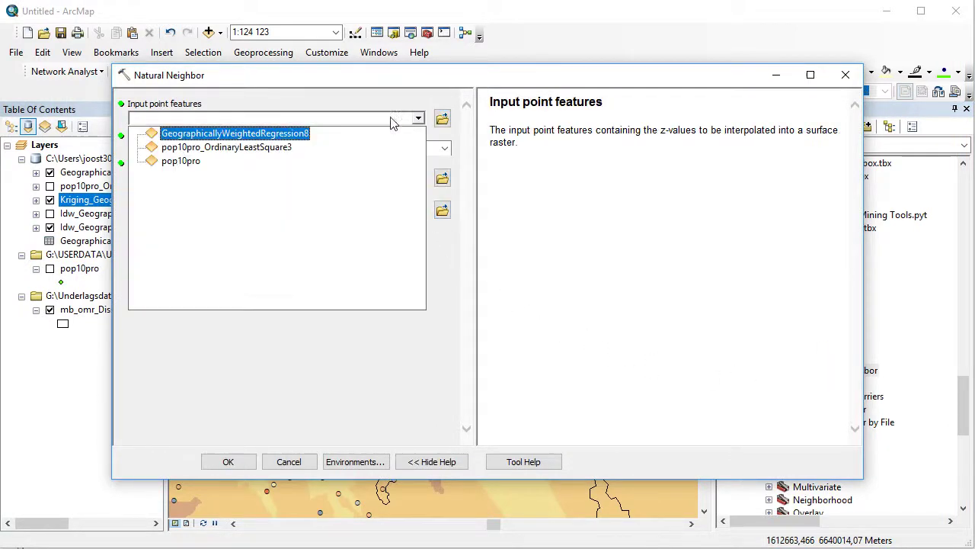
pyautogui.click(262, 137)
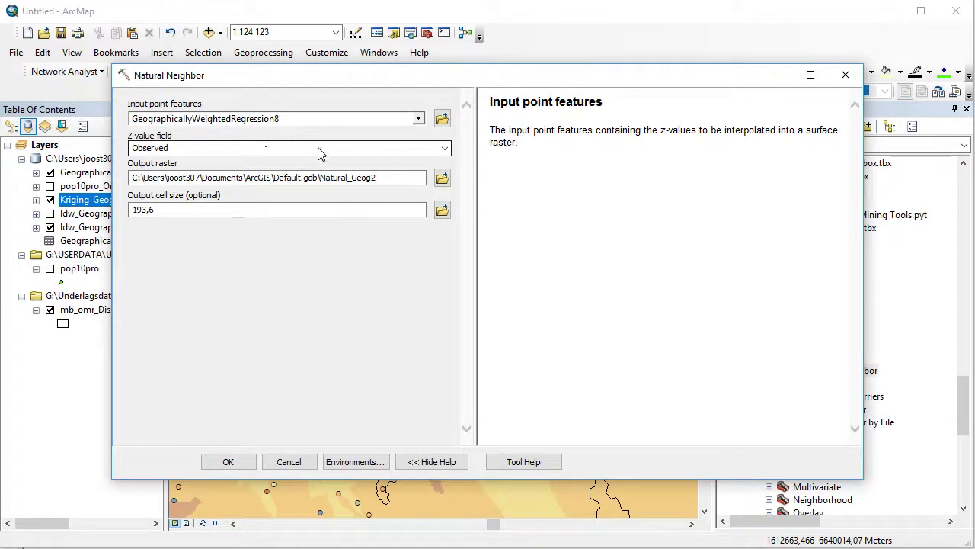
pyautogui.click(217, 207)
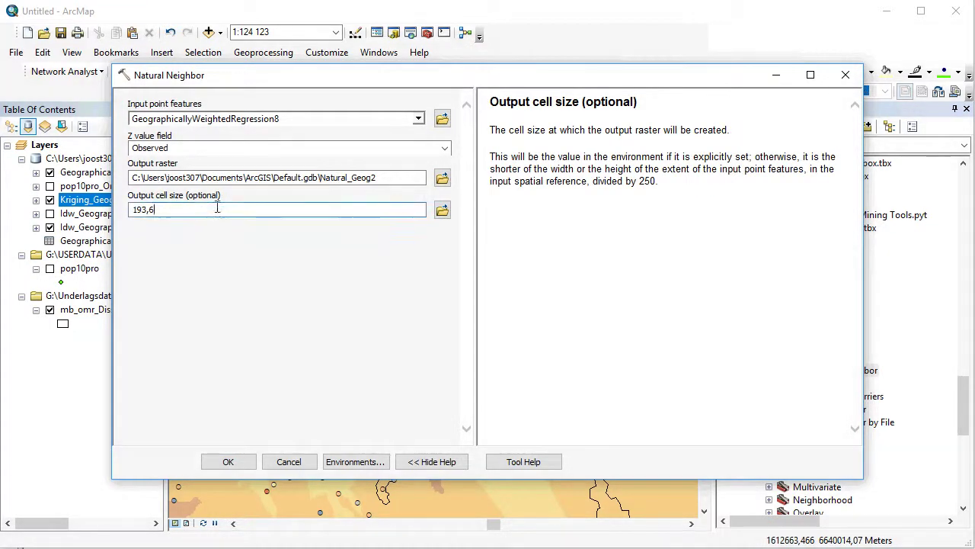
pyautogui.hotkey('ctrl', 'a')
pyautogui.write('100')
pyautogui.click(227, 462)
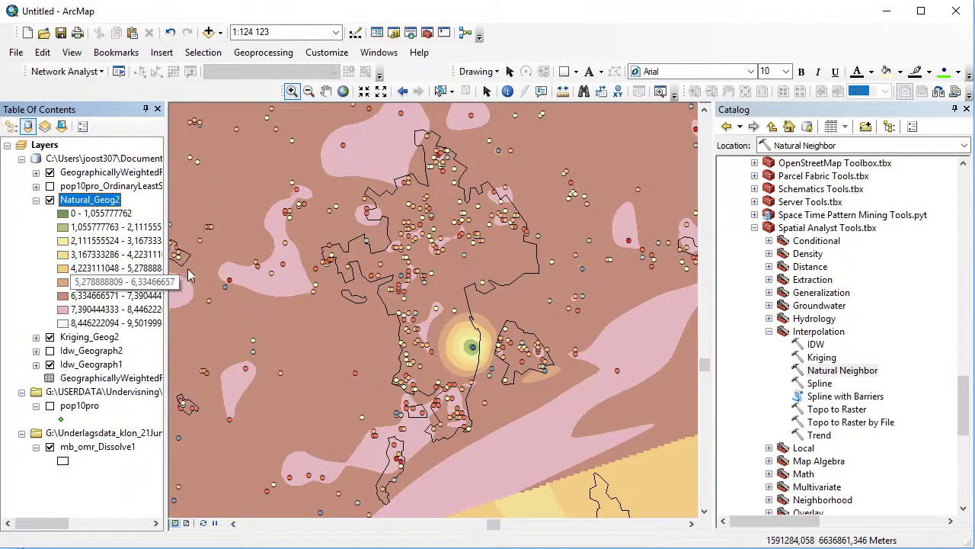
# Rerun the last Natural Neighbor result with Predicted as z value and output Natural_Geog2b
pyautogui.click(248, 55)
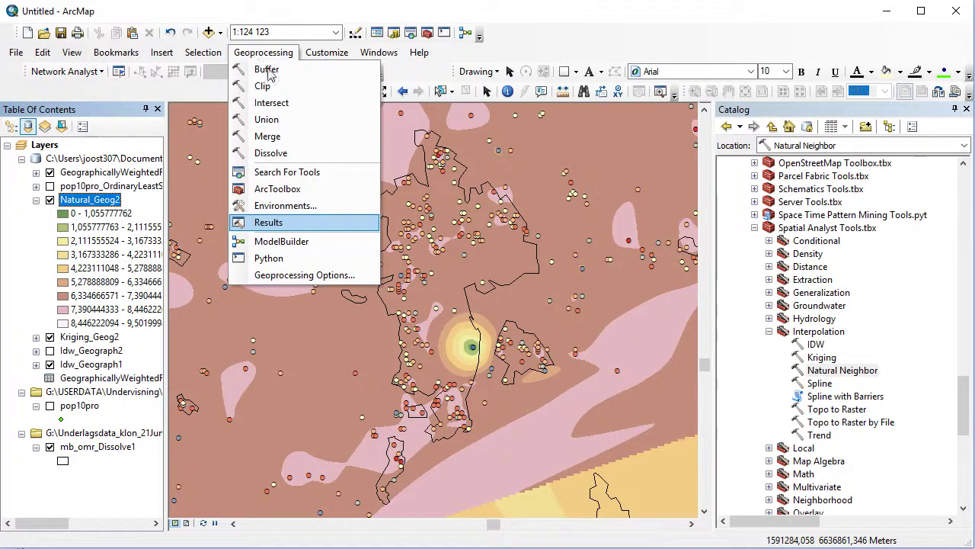
pyautogui.click(289, 219)
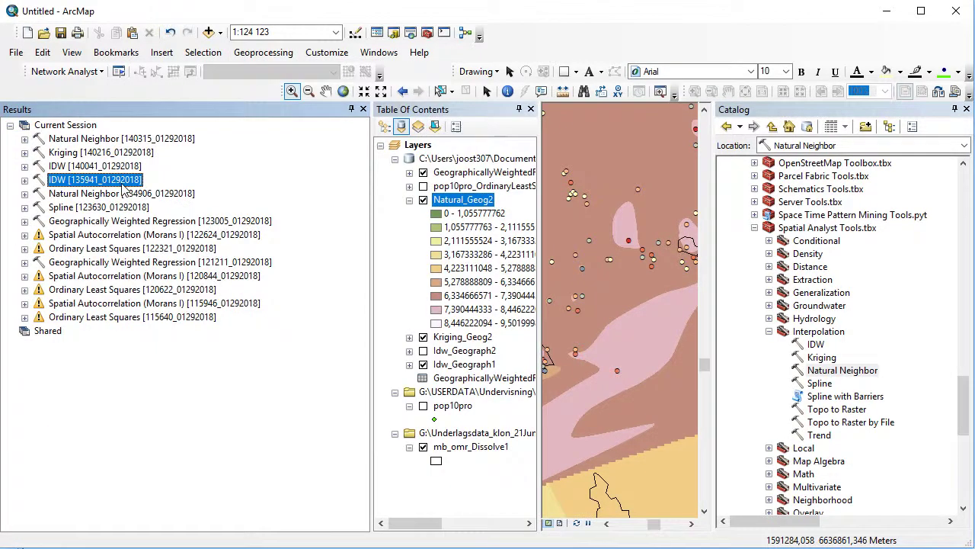
pyautogui.doubleClick(101, 139)
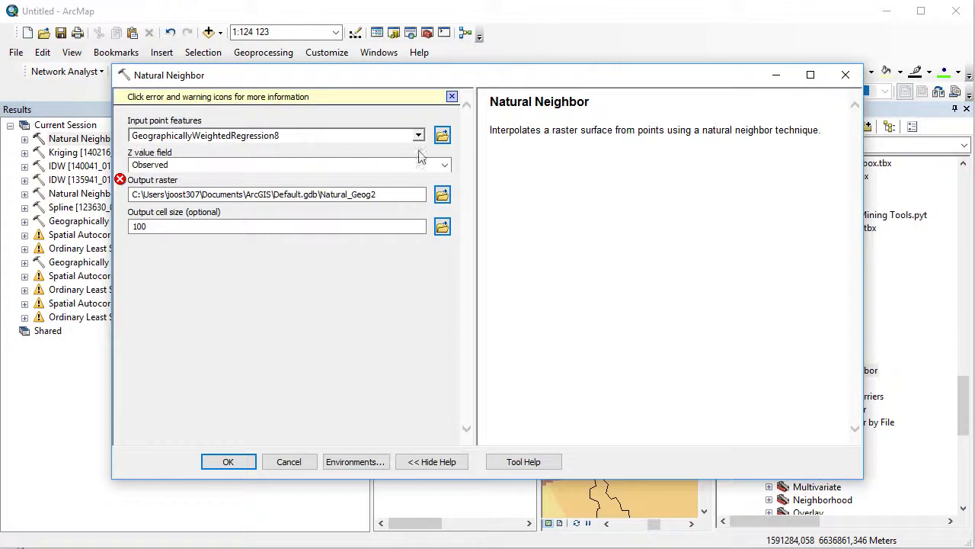
pyautogui.click(445, 164)
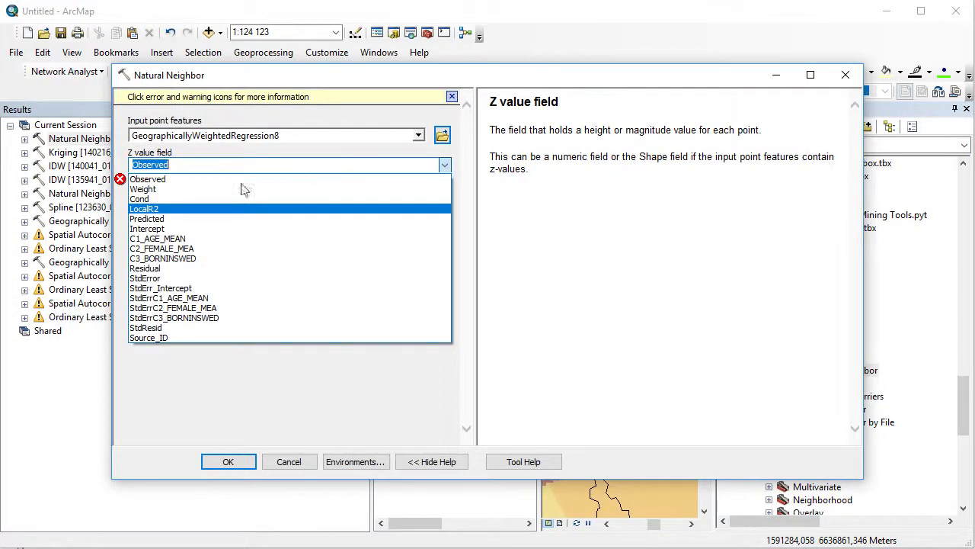
pyautogui.click(213, 219)
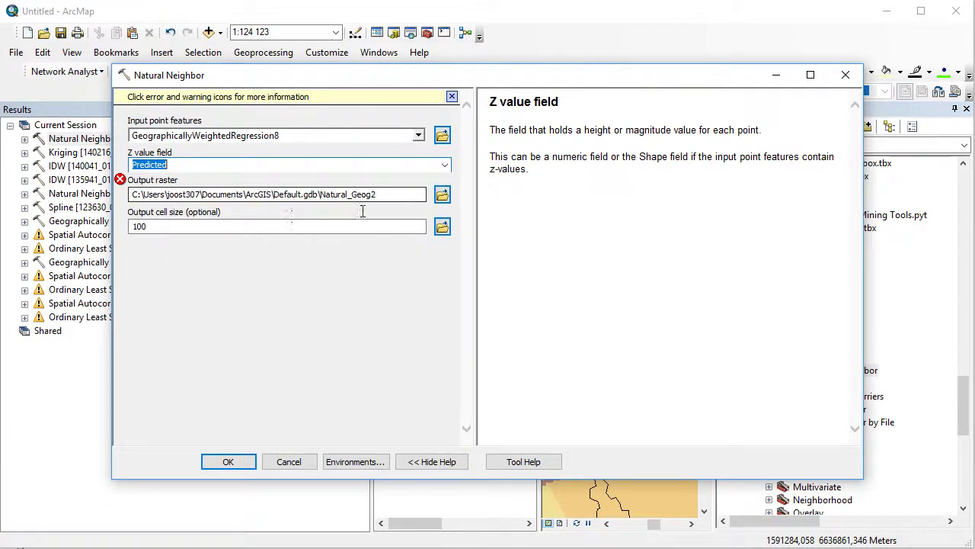
pyautogui.click(387, 197)
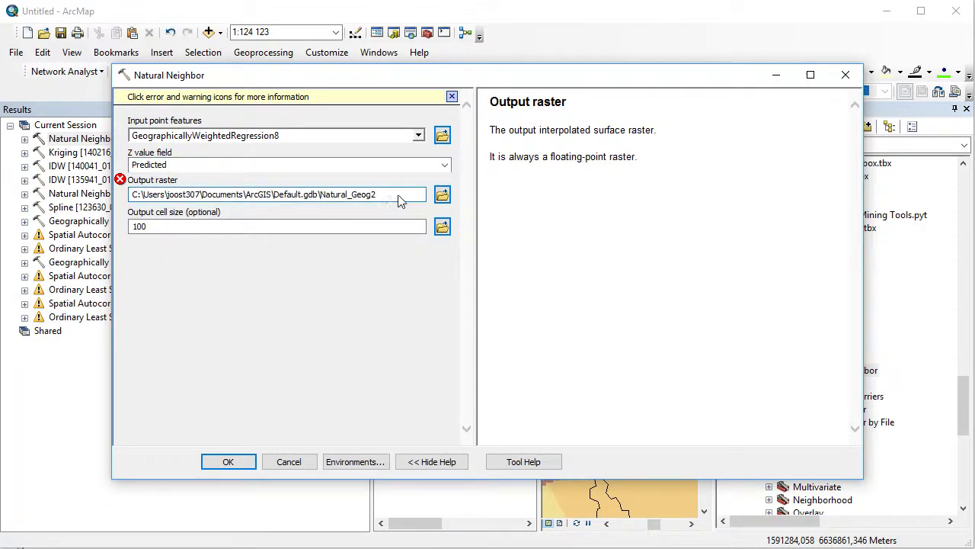
pyautogui.write('b')
pyautogui.press('Return')
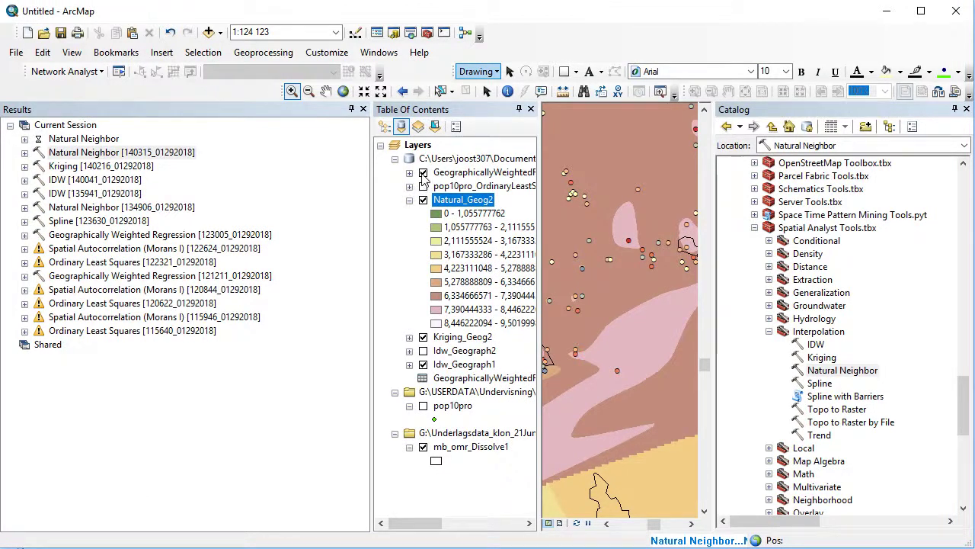
# Close the Results window, then hide and collapse the Natural_Geog2 layer
pyautogui.click(423, 200)
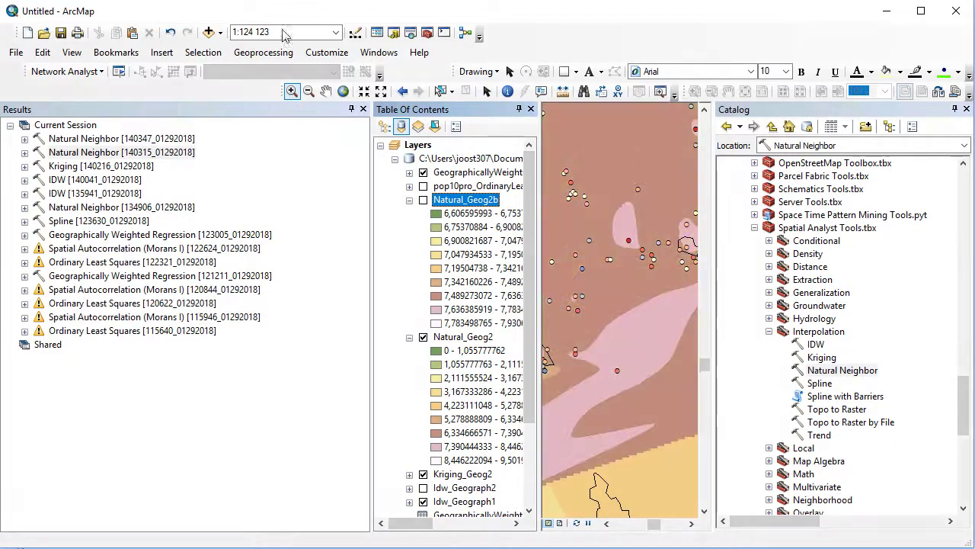
pyautogui.click(364, 110)
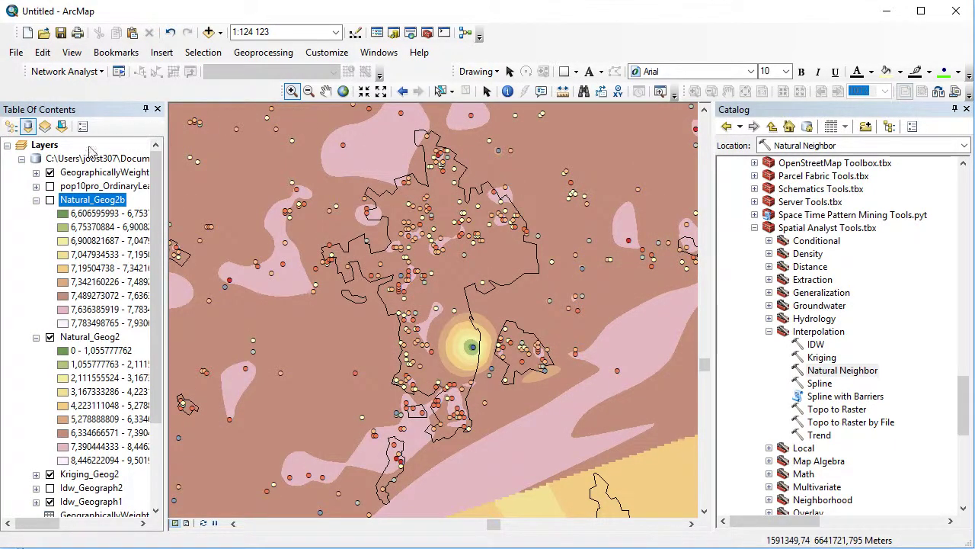
pyautogui.click(50, 200)
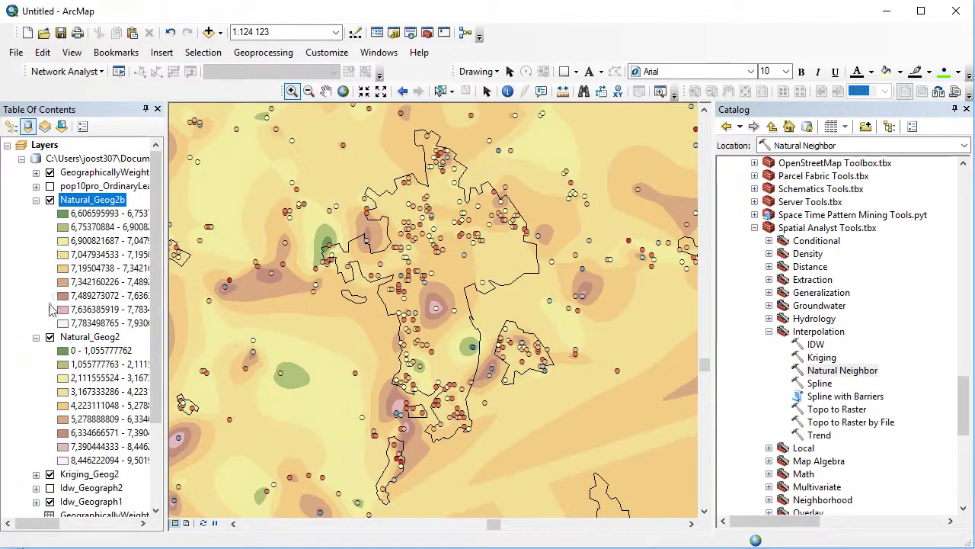
pyautogui.click(50, 339)
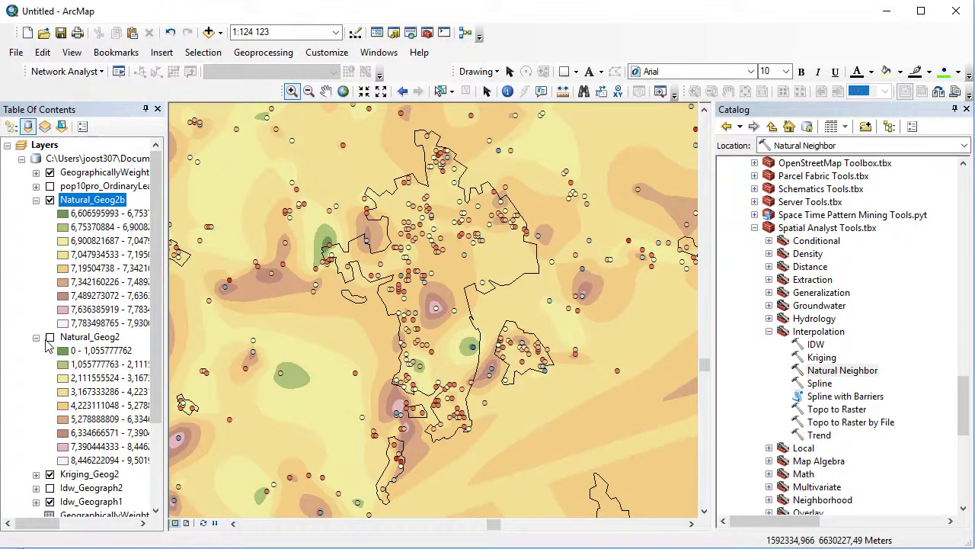
pyautogui.click(36, 338)
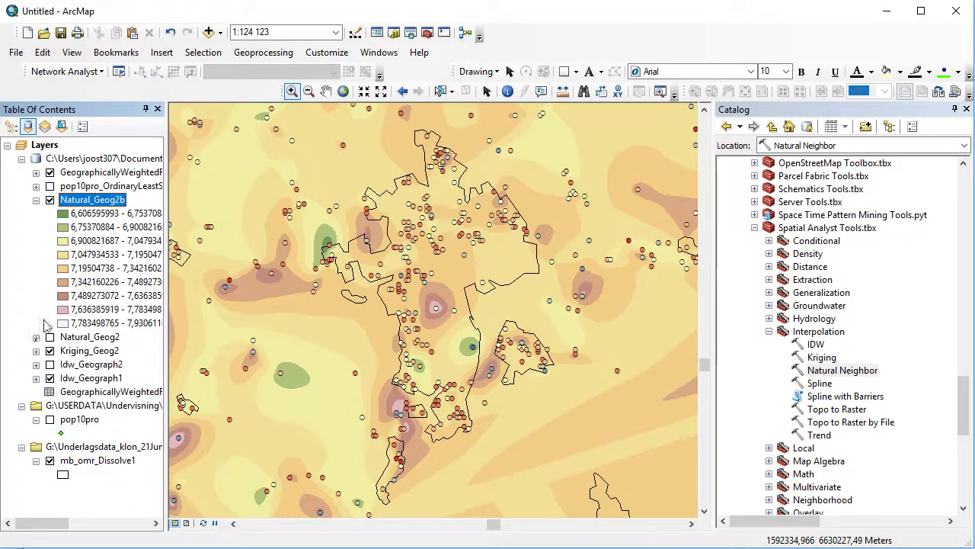
# Toggle Natural_Geog2b against the Kriging and IDW surfaces, leaving Kriging_Geog2 hidden
pyautogui.click(50, 201)
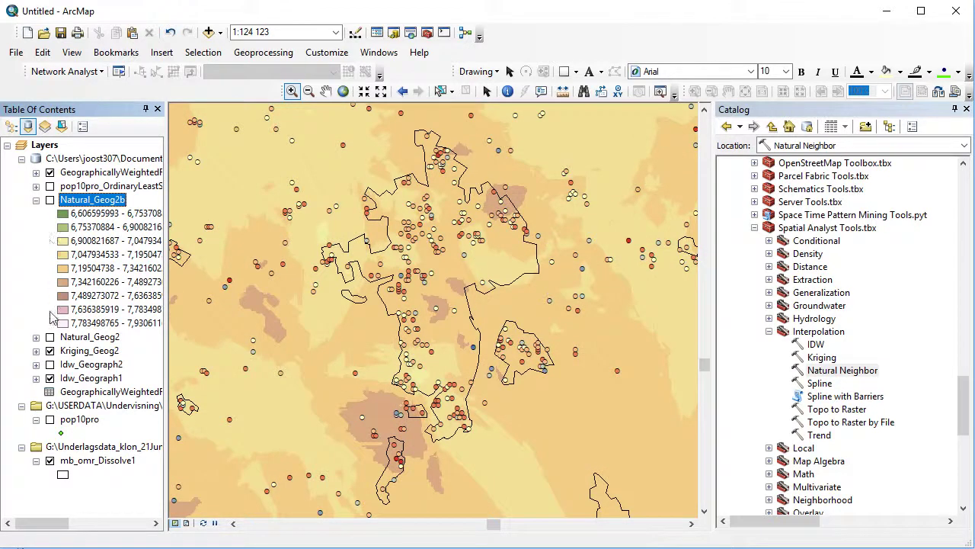
pyautogui.click(51, 351)
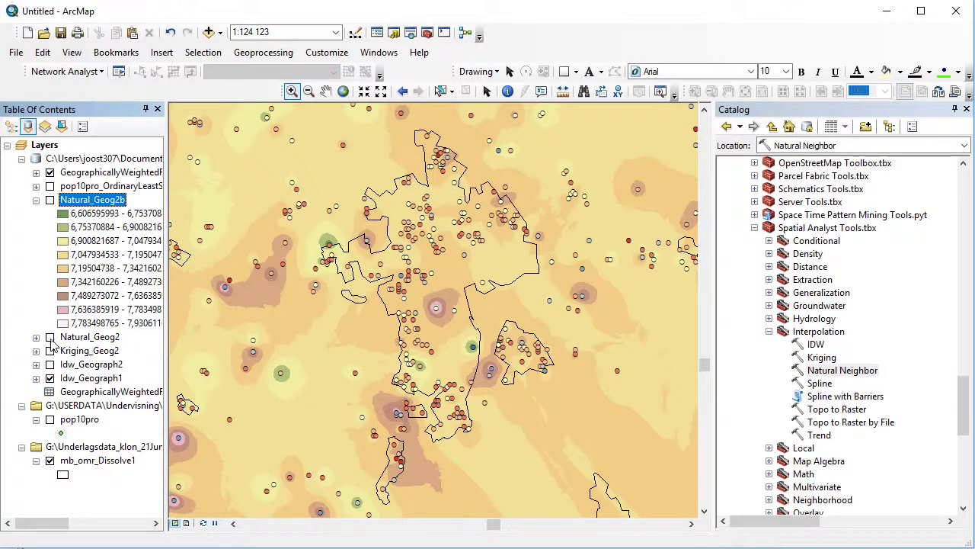
pyautogui.click(50, 200)
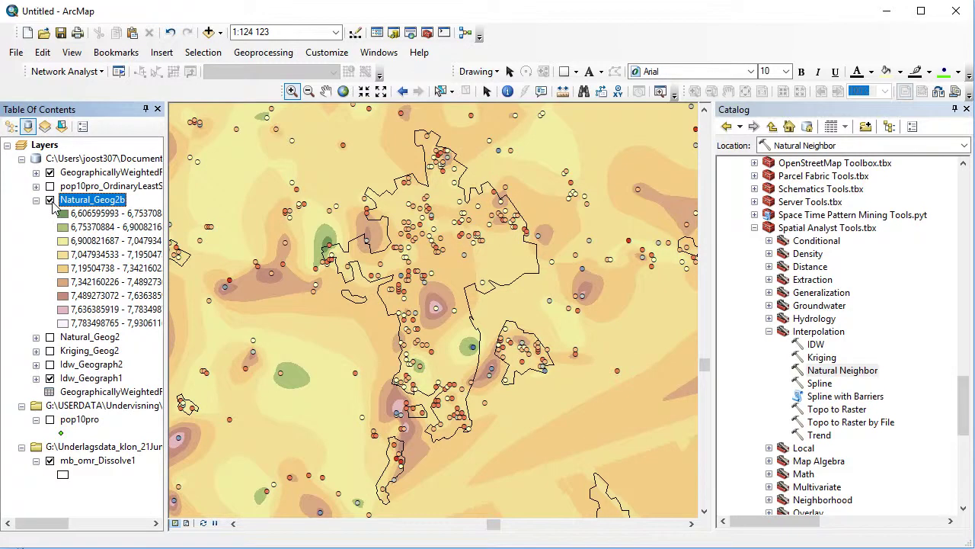
pyautogui.click(53, 204)
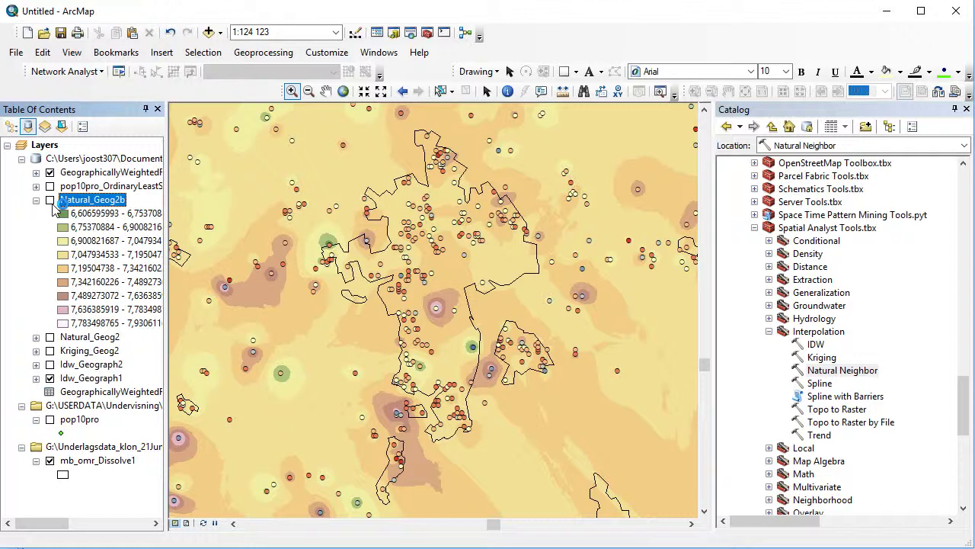
pyautogui.click(53, 204)
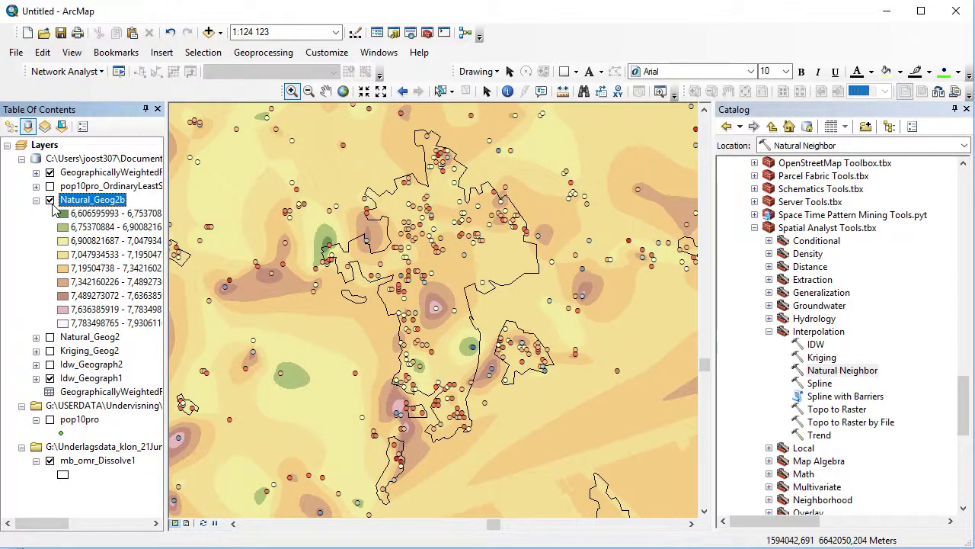